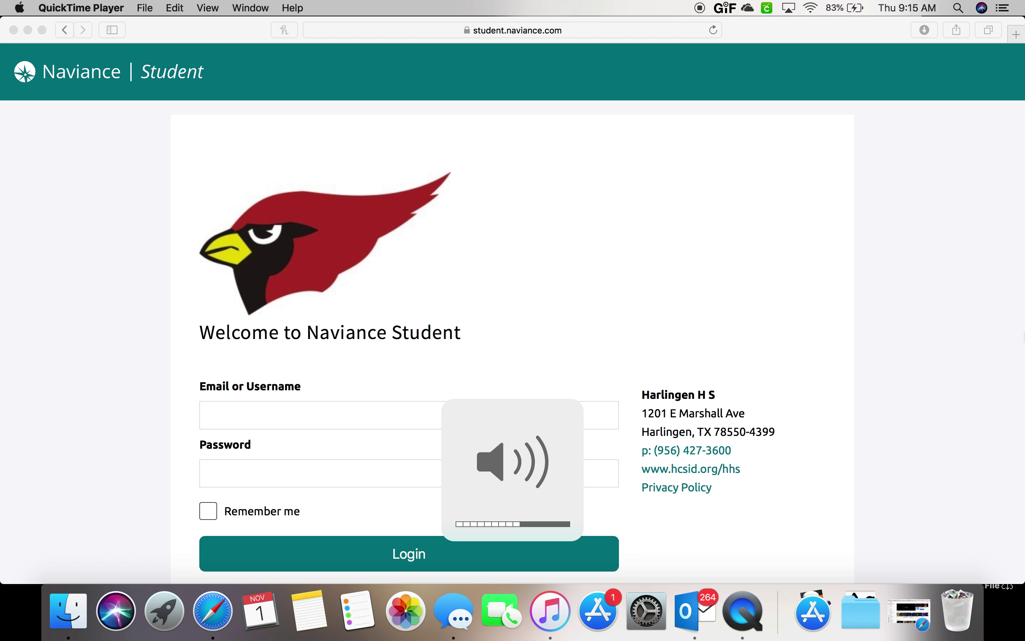
key(XF86AudioRaiseVolume)
key(XF86AudioRaiseVolume)
key(XF86AudioRaiseVolume)
key(XF86AudioRaiseVolume)
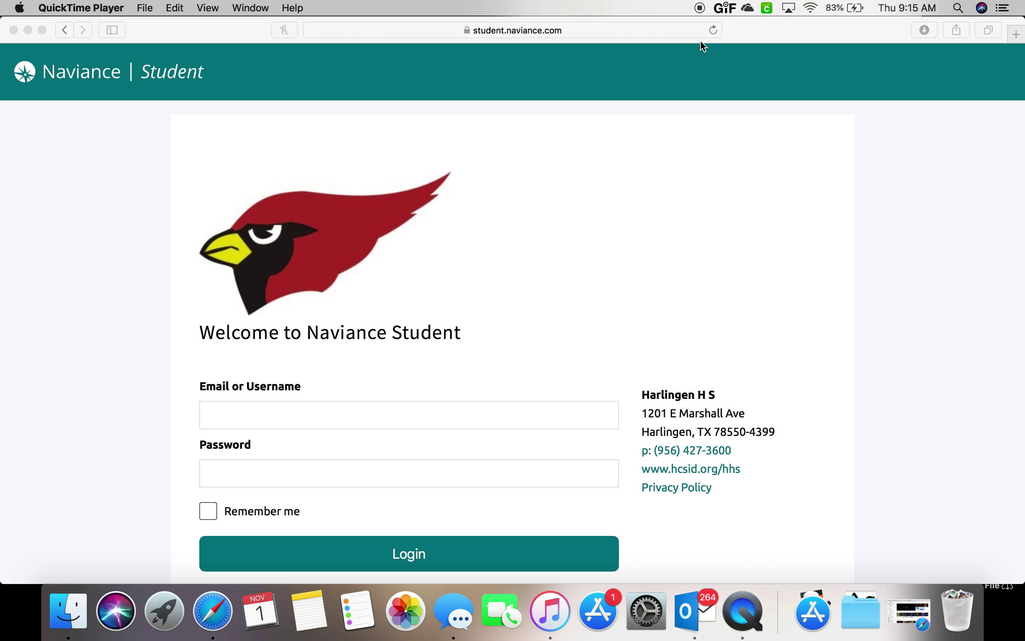
Dismiss the browser's Favorites suggestions to get back to the Naviance login page.
click(650, 38)
click(651, 38)
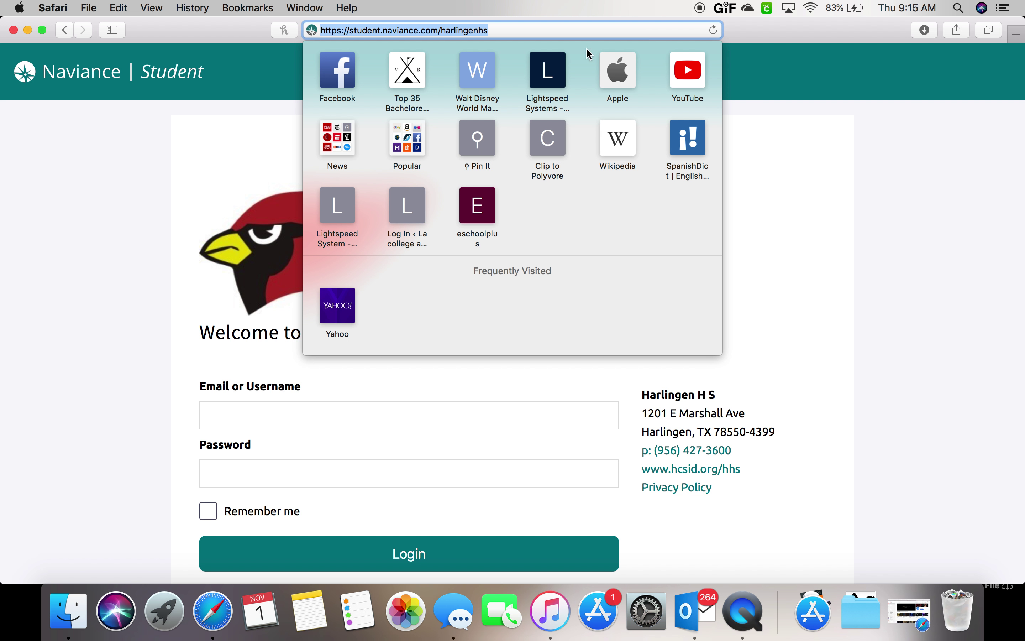
click(129, 251)
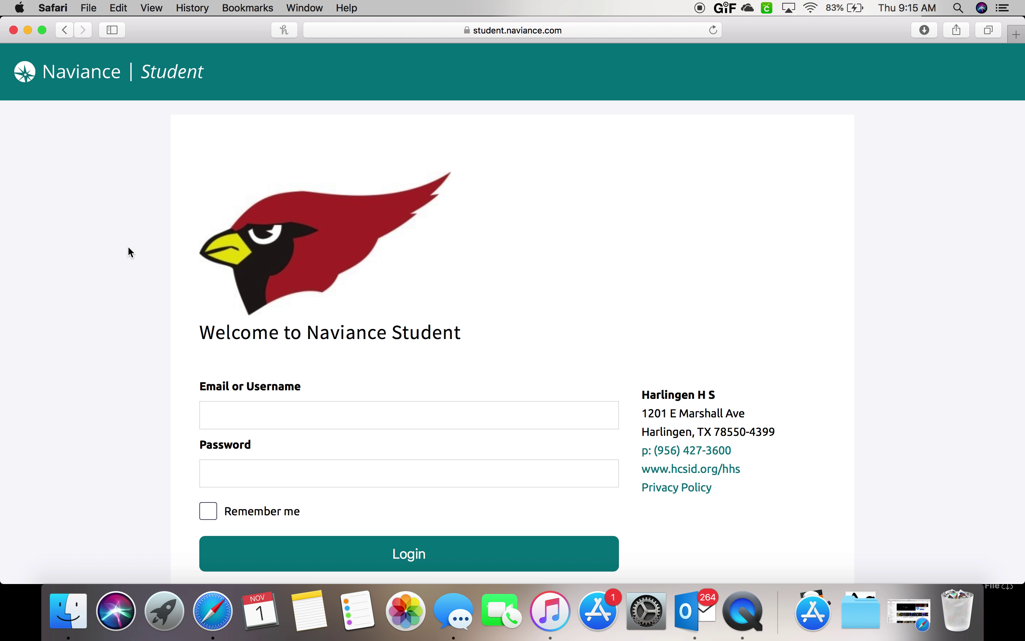
Sign in to the student account using the saved autofill login.
click(251, 420)
text(test)
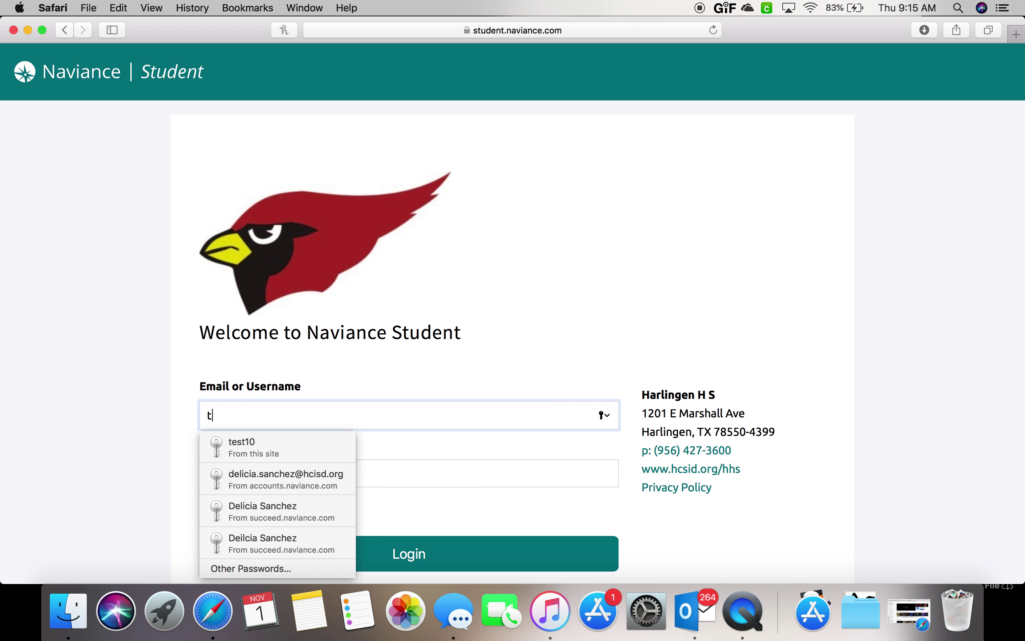
click(246, 455)
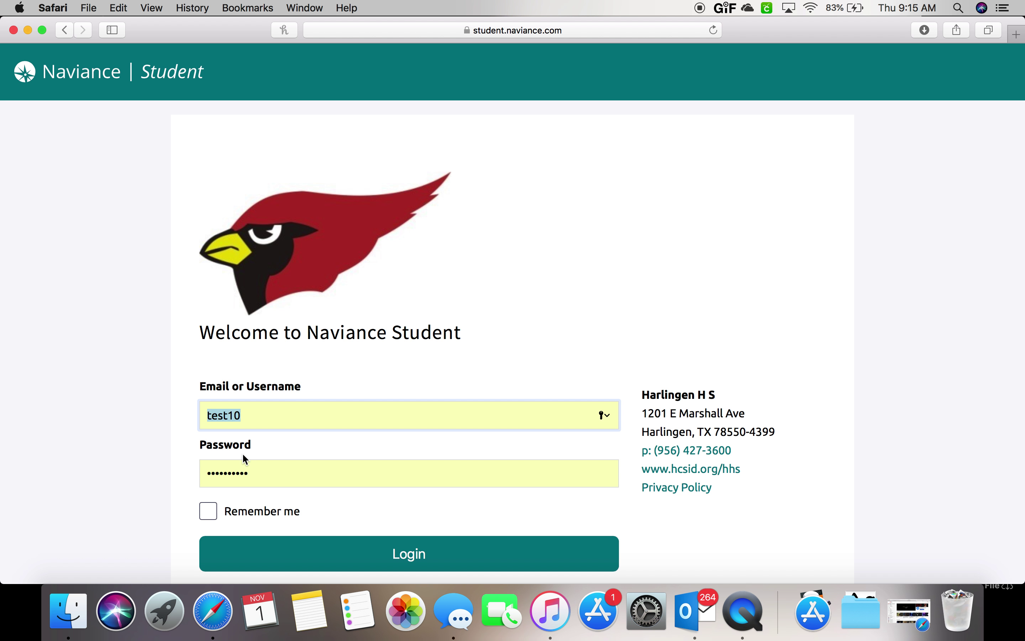
click(341, 558)
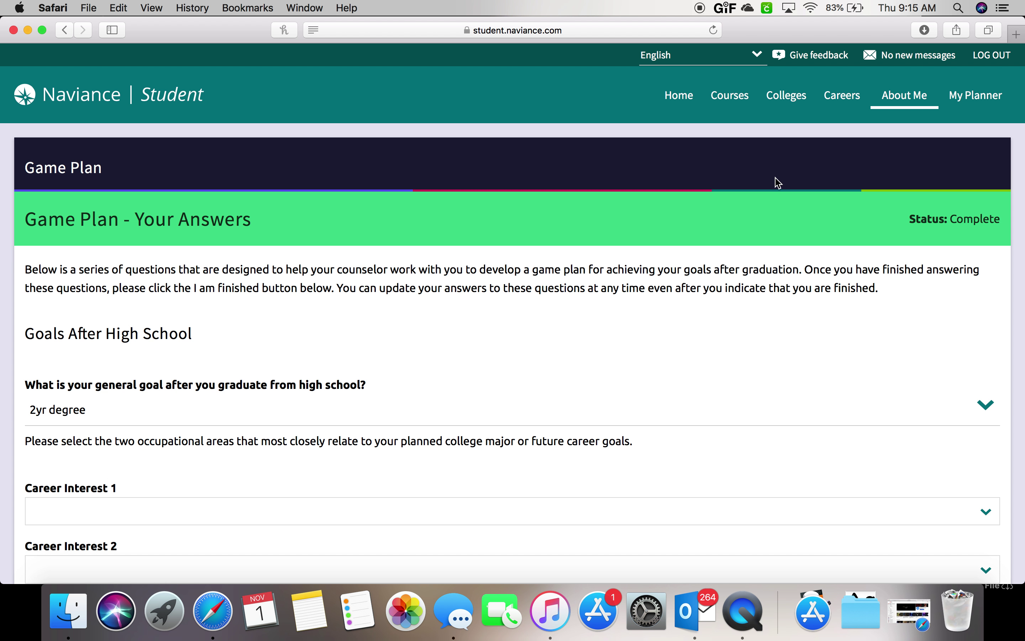
Go Home and scroll down to the Important To-Dos and Tasks list with its three tasks.
click(688, 104)
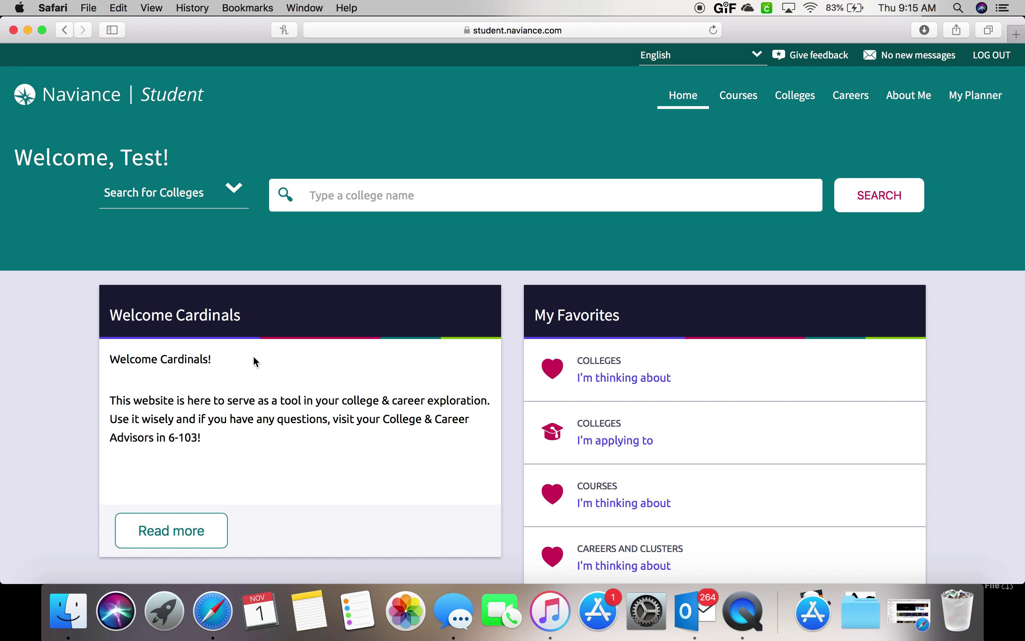
scroll(23, 366, down, 3)
scroll(23, 364, down, 2)
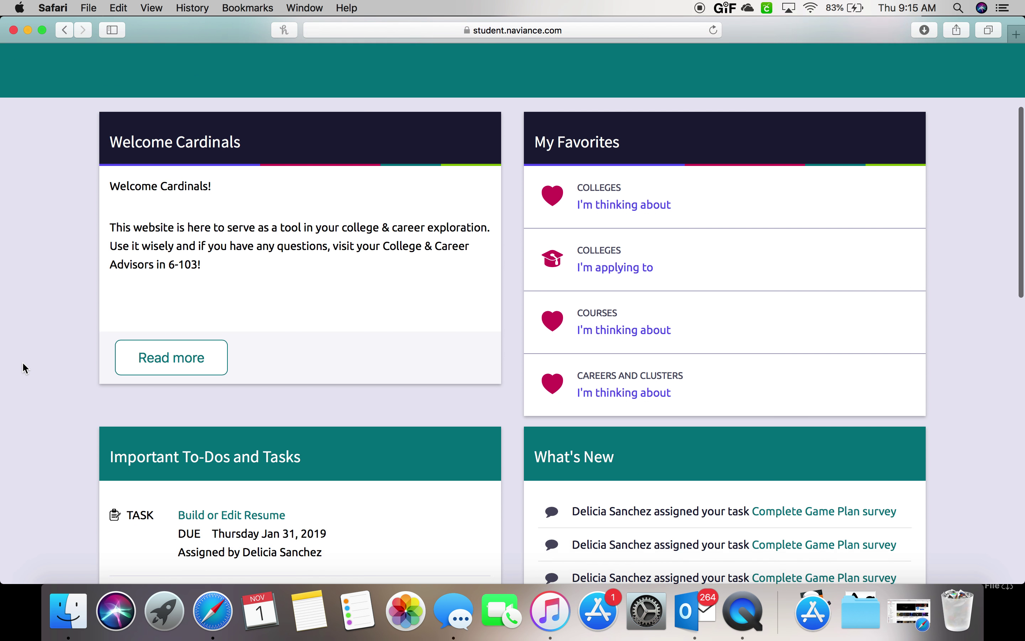
scroll(23, 363, down, 5)
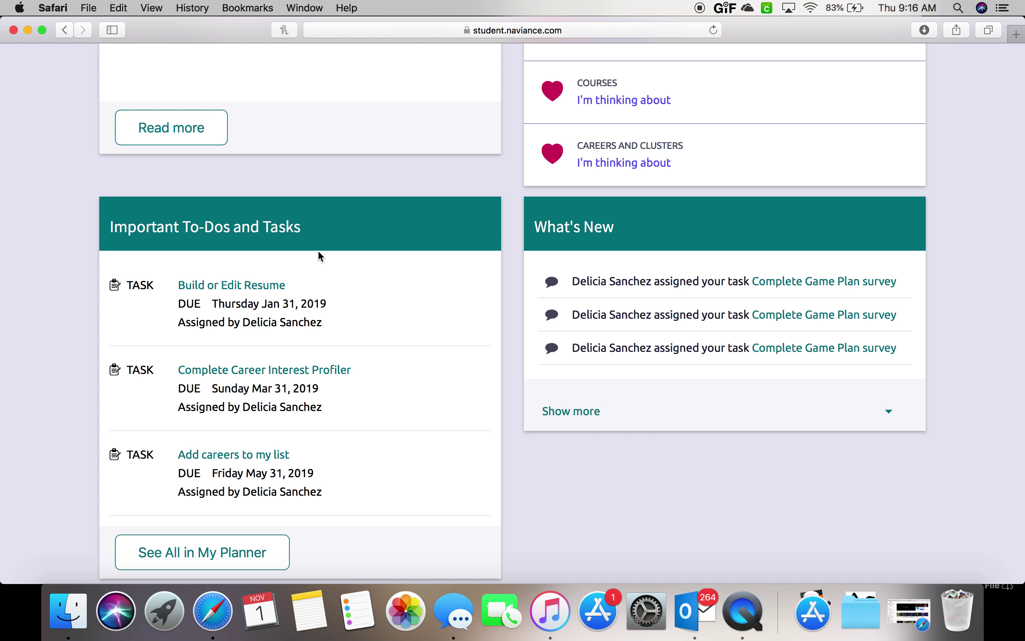
Open the Build or Edit Resume task and follow its 'build a resume' link.
click(271, 290)
scroll(366, 393, down, 3)
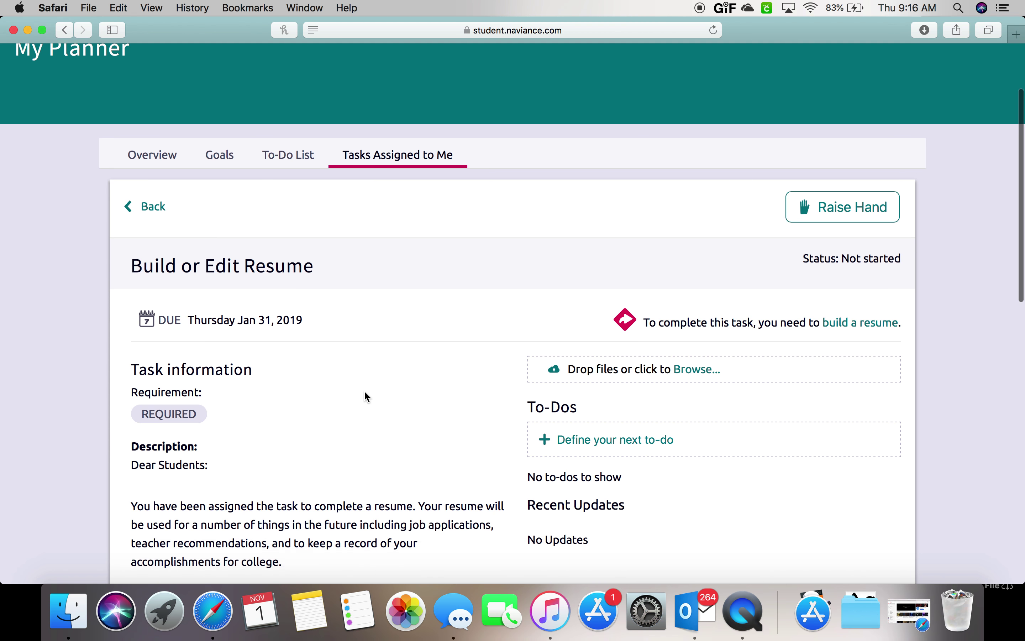
scroll(365, 393, down, 2)
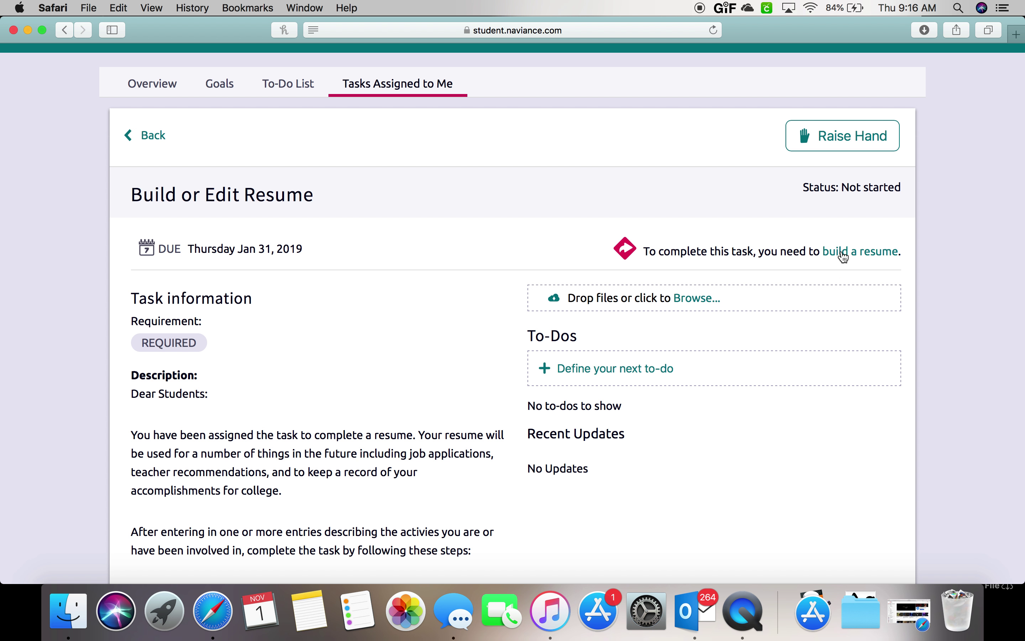
click(841, 253)
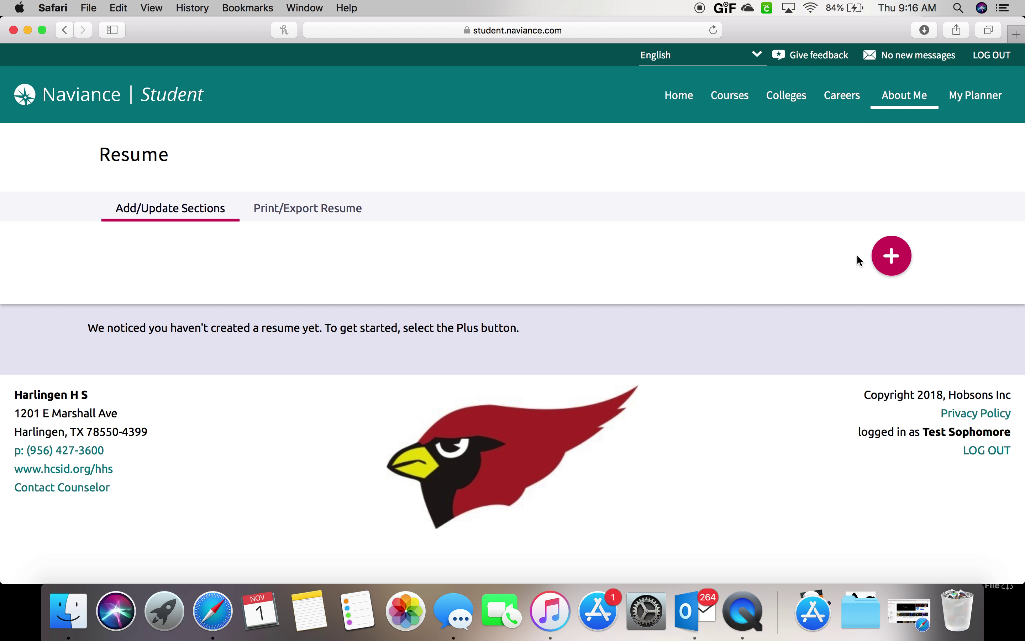
Open the list of resume sections available to add, from Objective to Leadership.
click(881, 261)
scroll(879, 311, down, 5)
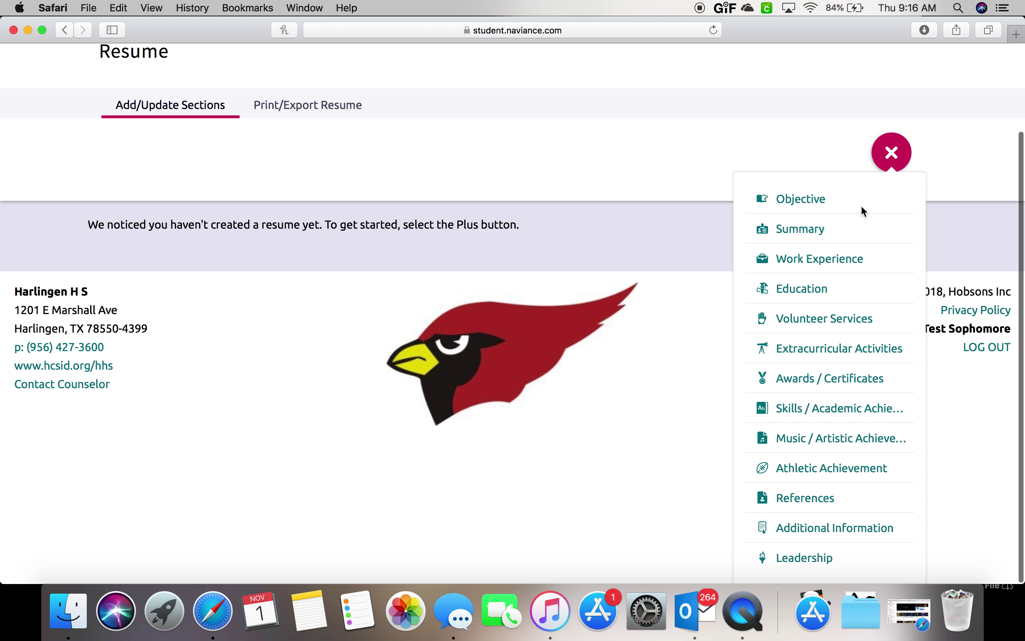
scroll(862, 334, down, 1)
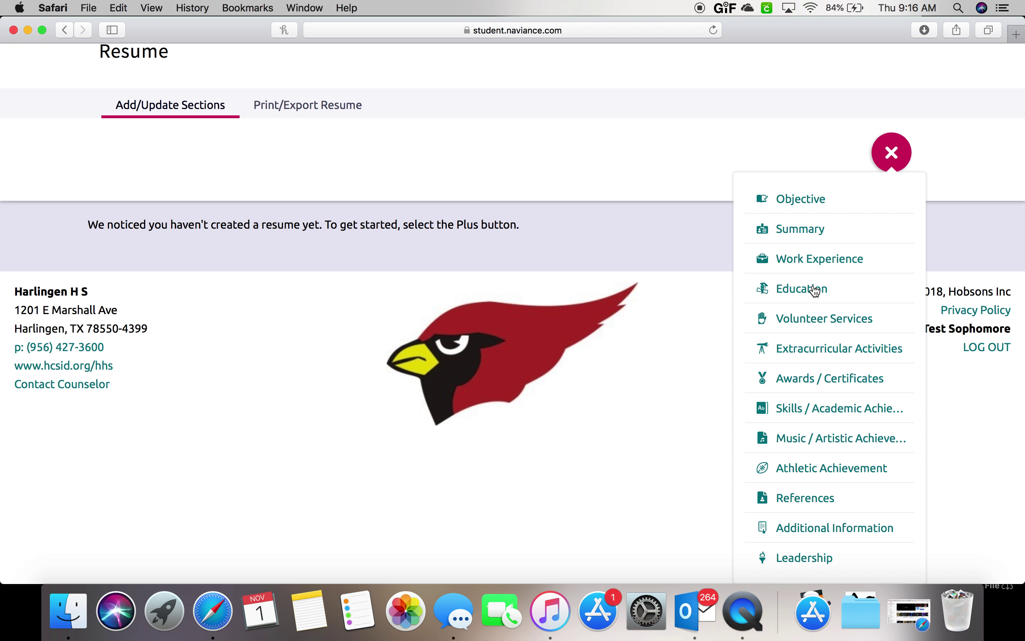
Add an Education entry for Harlingen High School in Harlingen, TX, grade 10.
click(816, 291)
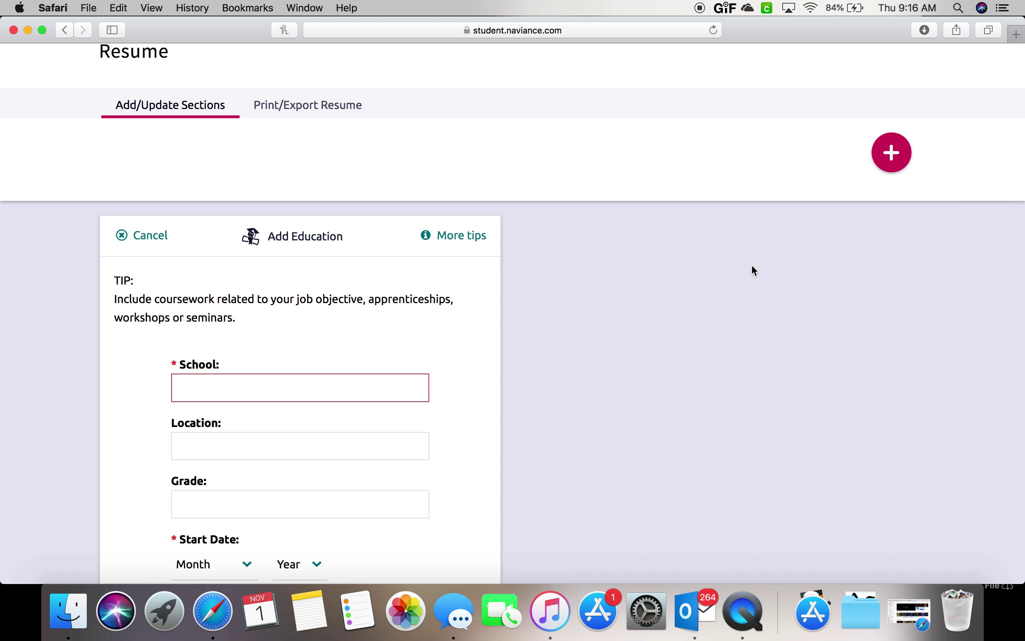
scroll(469, 307, down, 3)
scroll(469, 310, down, 2)
click(371, 252)
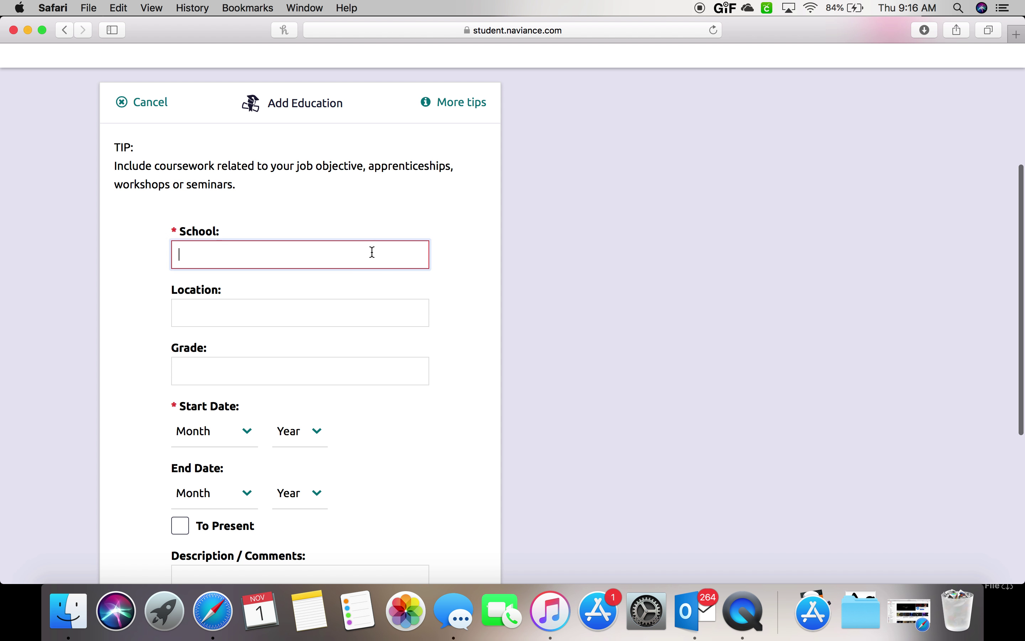
text(Harlingen )
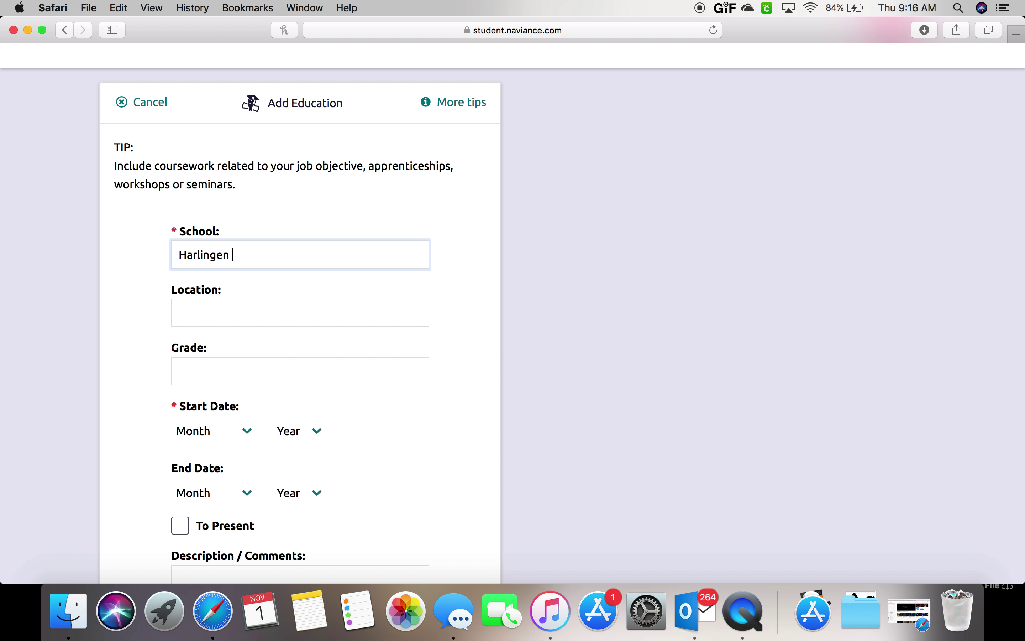
text(High School)
click(300, 313)
text(Harlinge)
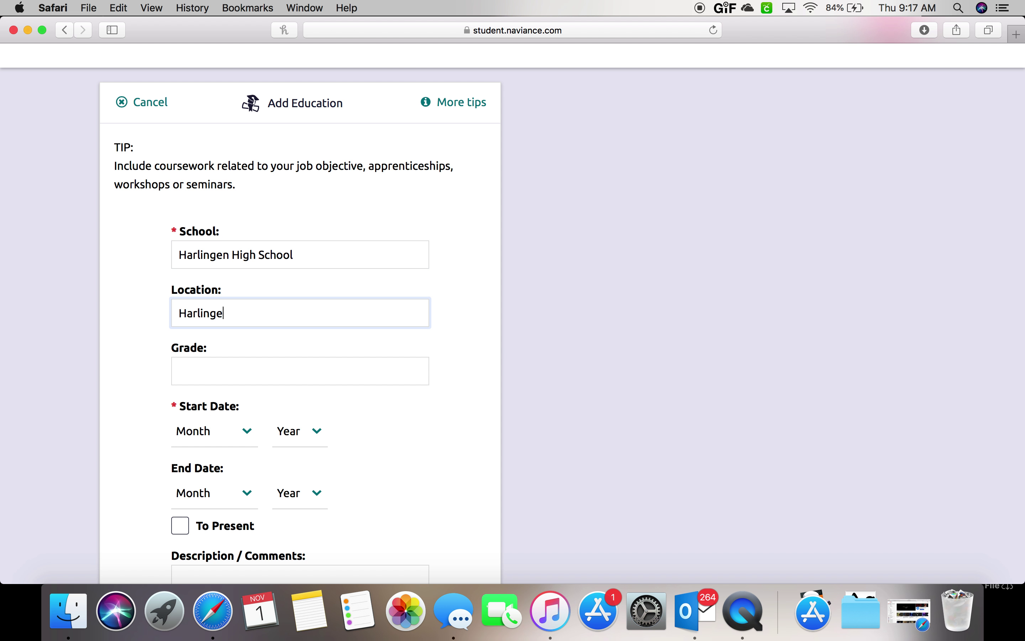
text(n, TX)
click(300, 371)
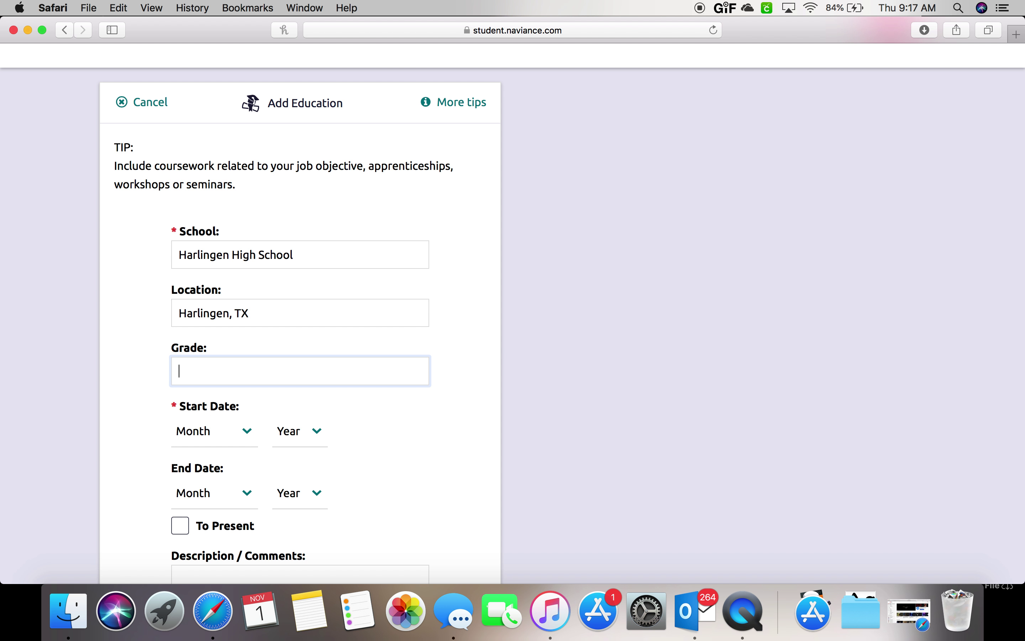
text(10)
Date the Harlingen High School entry from August 2018 to present.
click(248, 431)
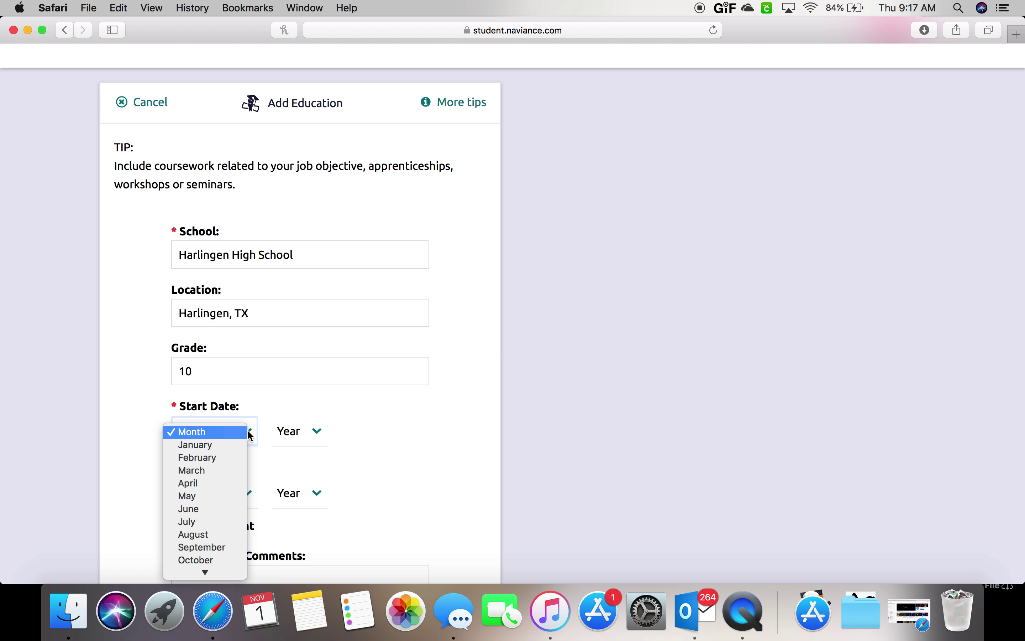
click(209, 535)
click(316, 432)
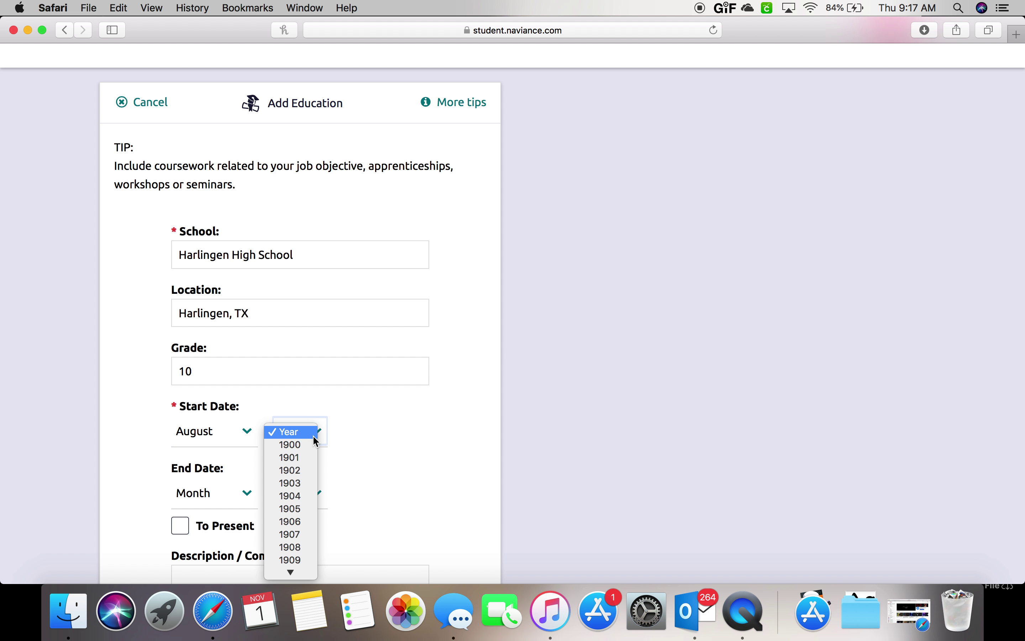
scroll(304, 494, down, 20)
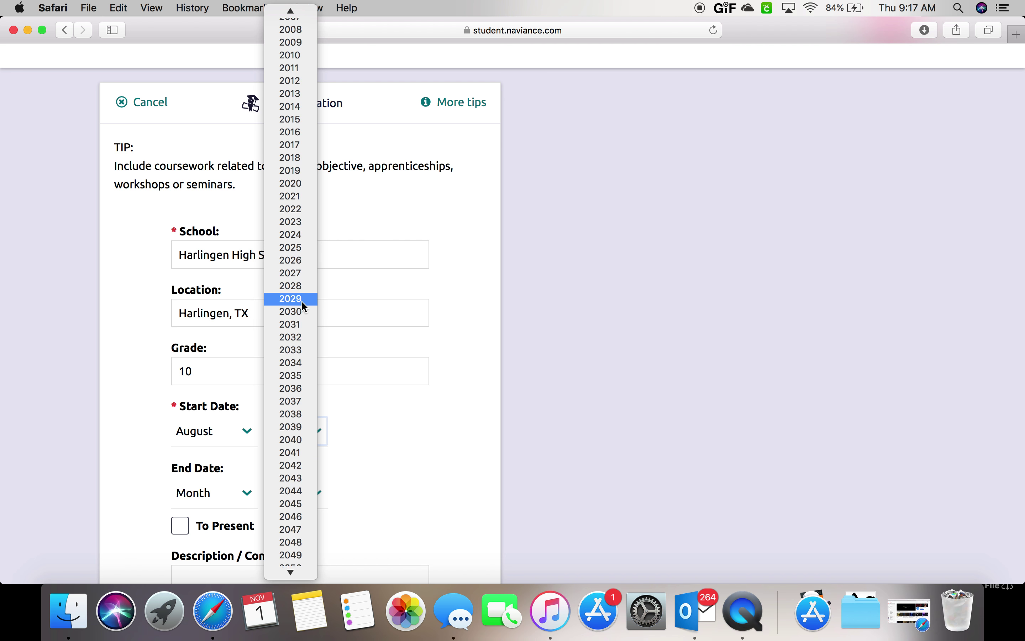
scroll(303, 302, up, 5)
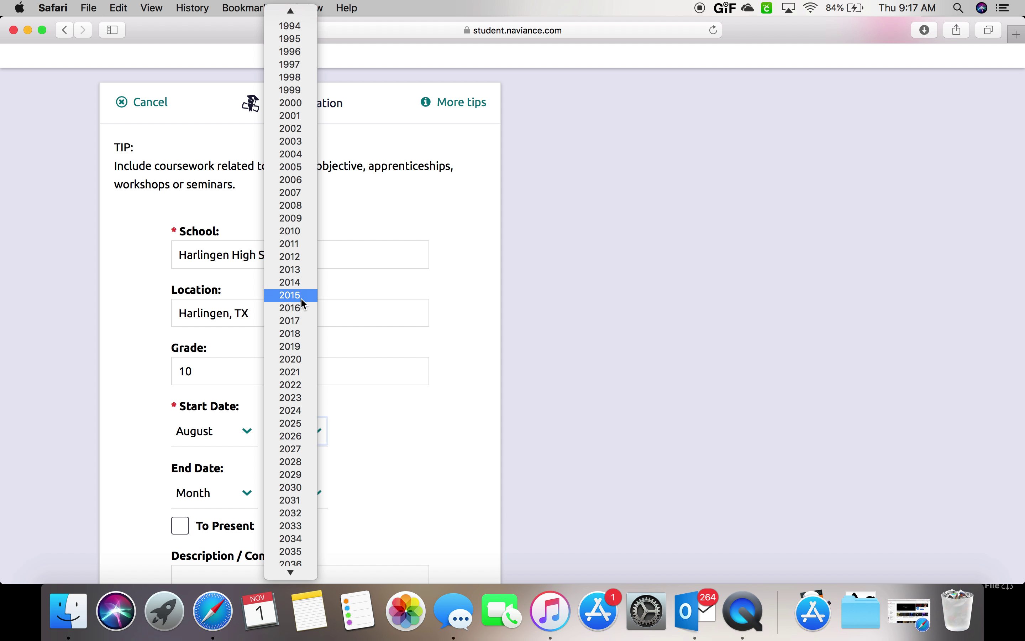
click(295, 337)
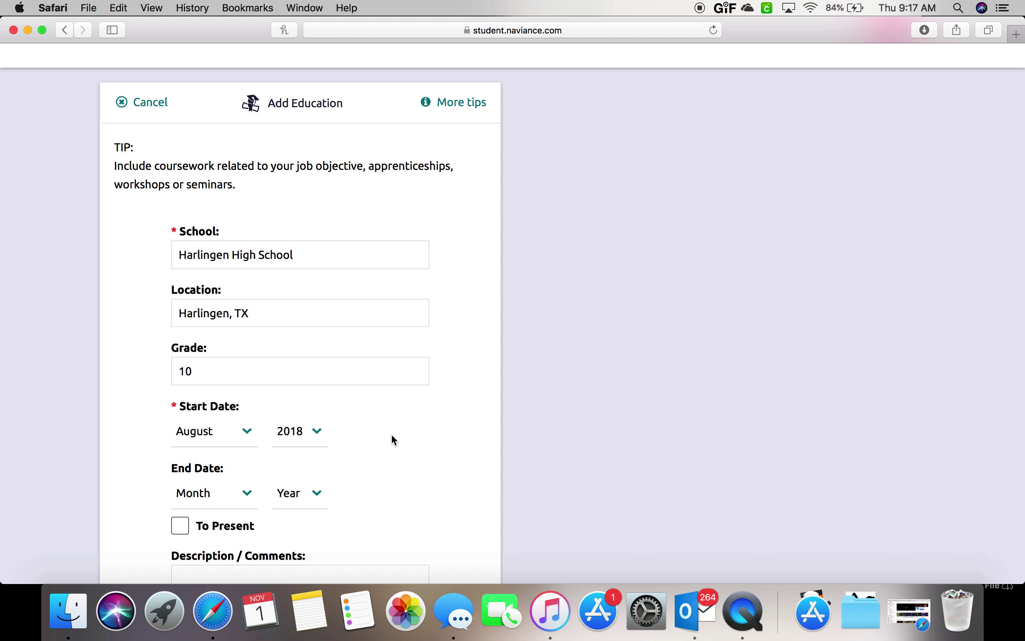
scroll(391, 434, down, 3)
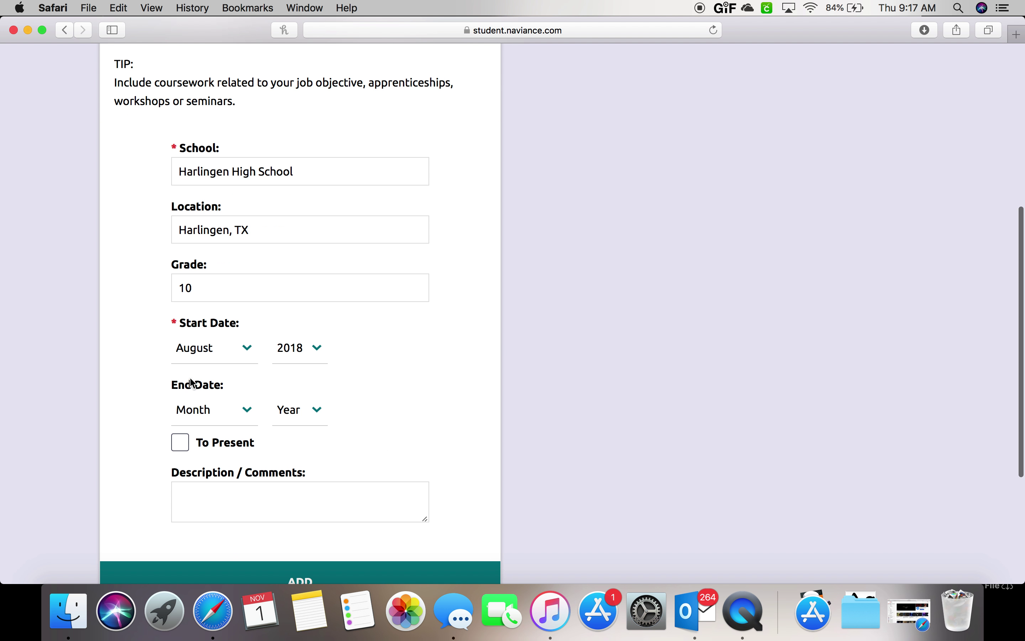
click(180, 443)
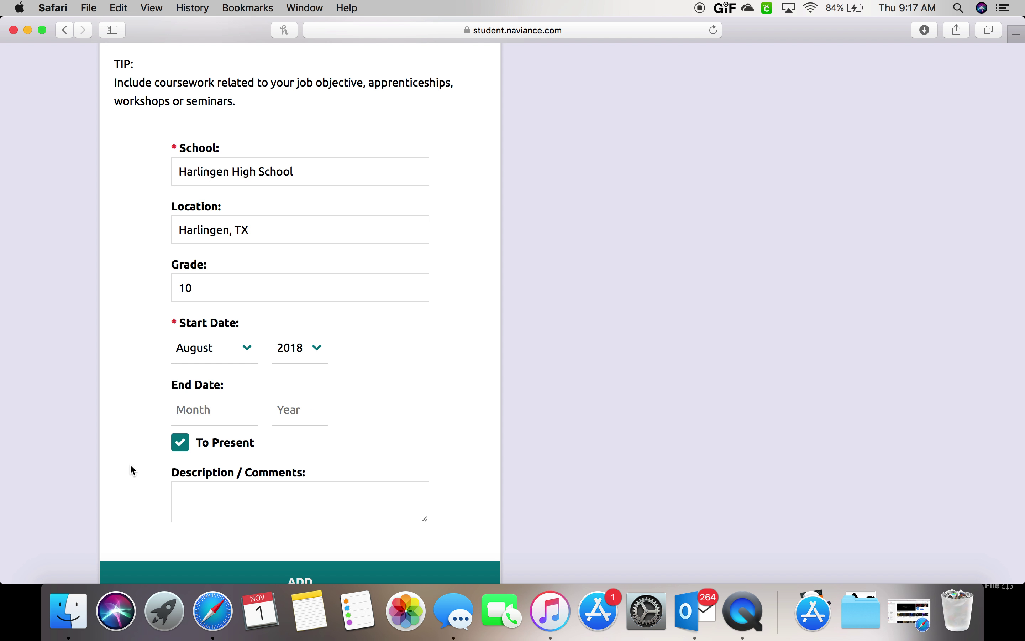
scroll(121, 467, down, 2)
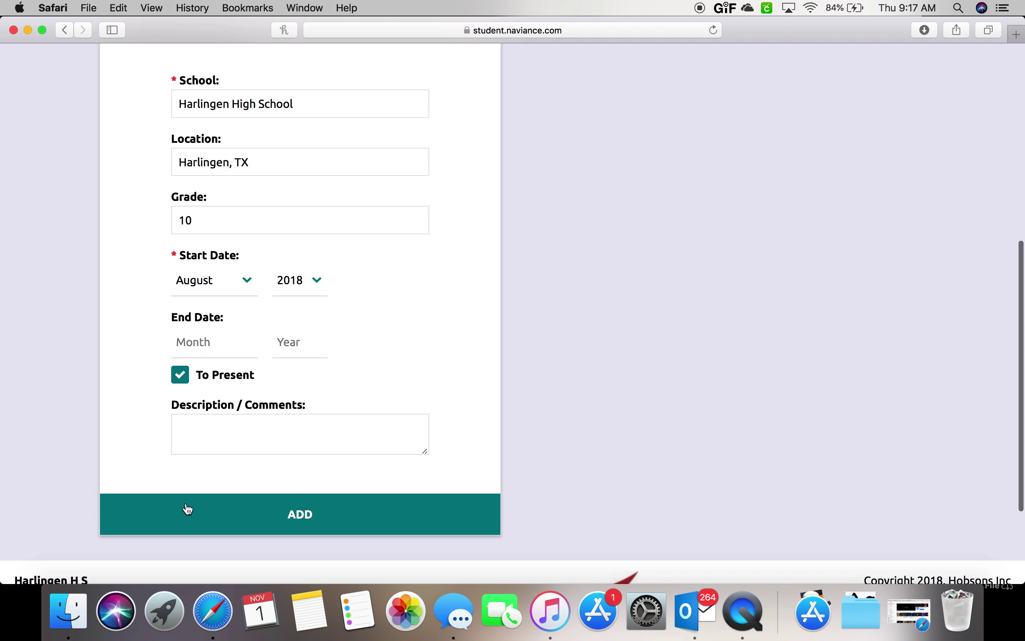
Save the first entry and start a second: Dr. Cano Freshman Academy, Harlingen, TX, grade 9.
click(190, 517)
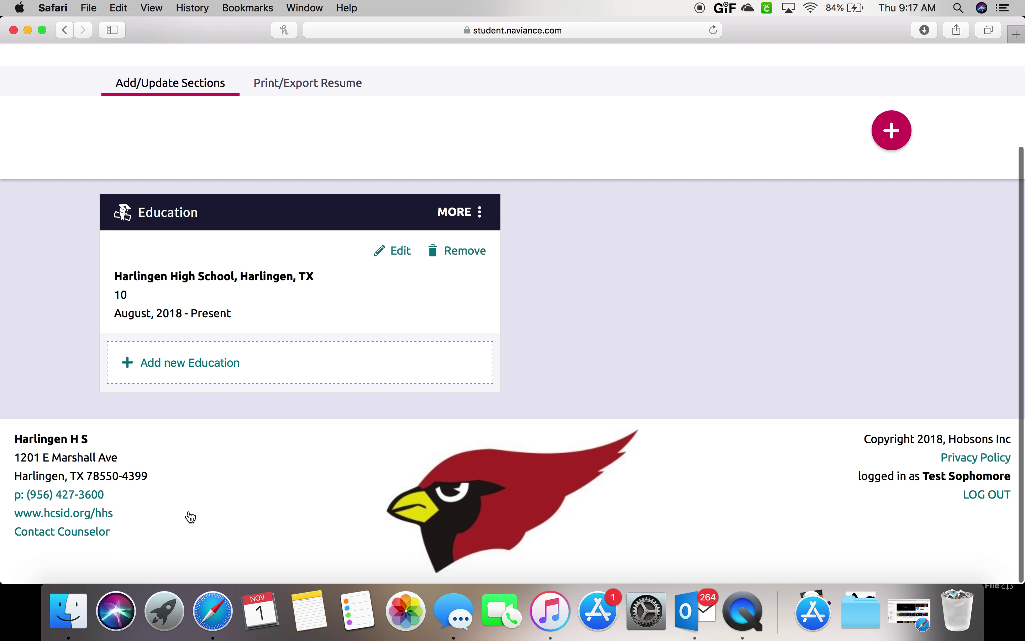
click(184, 365)
click(201, 367)
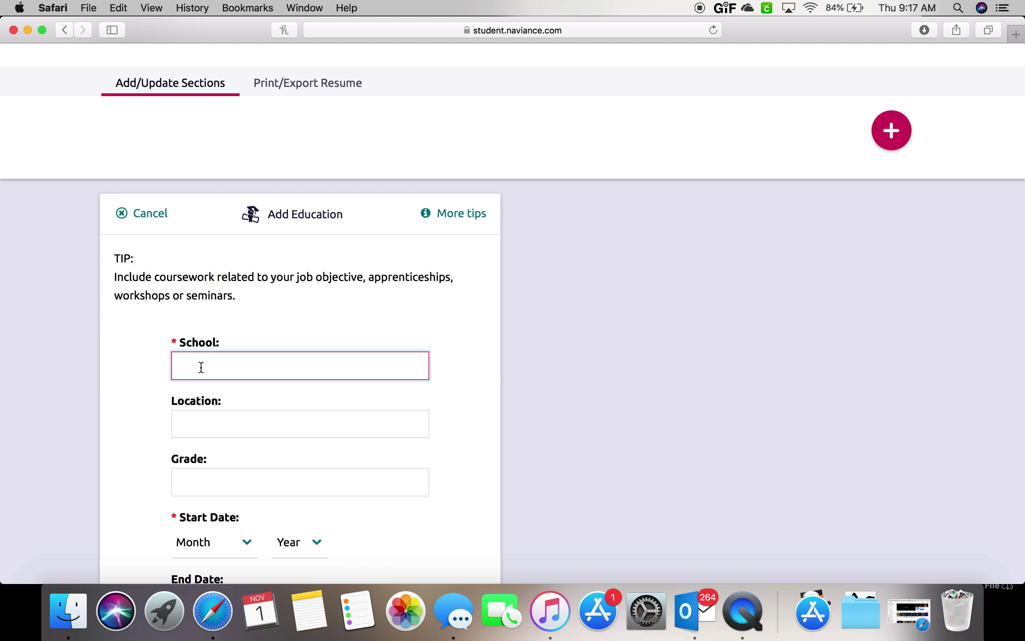
text(Dr. Cano)
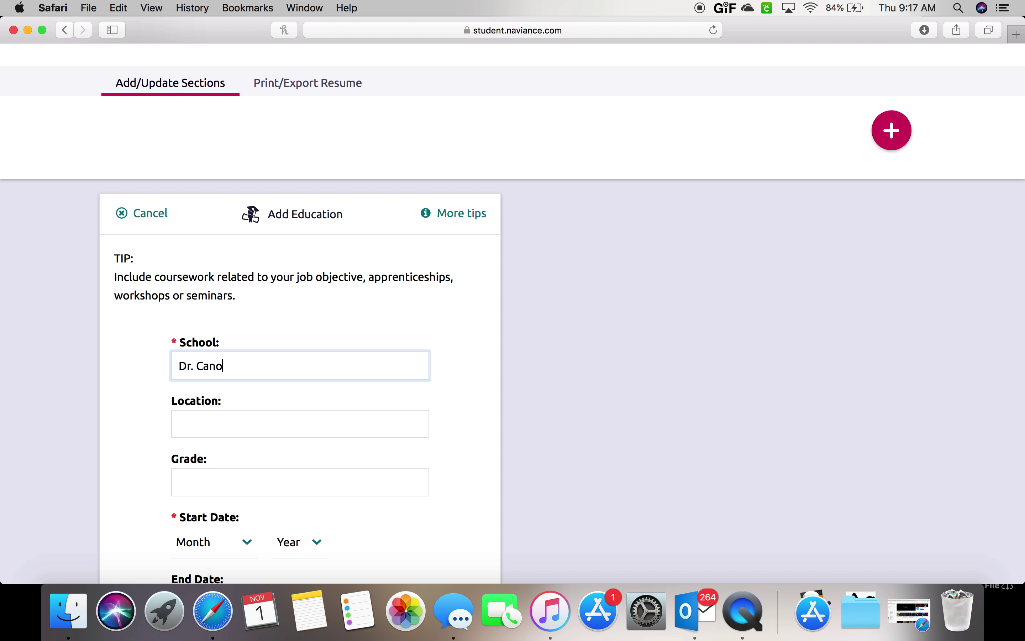
text( Freshman Academy)
key(Tab)
text(H)
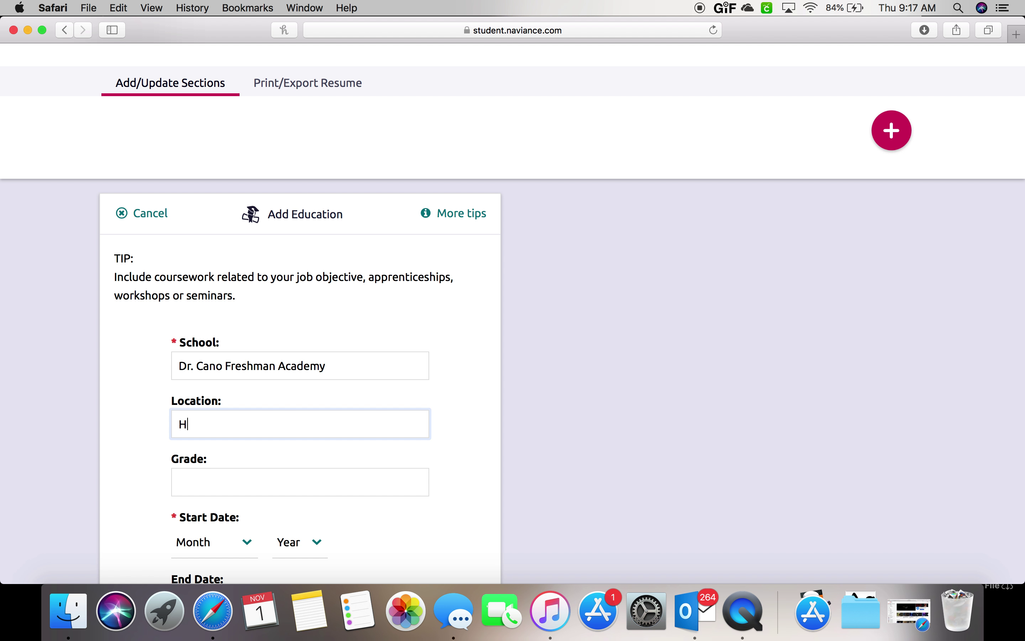
text(arlingen, TX)
key(Tab)
text(9)
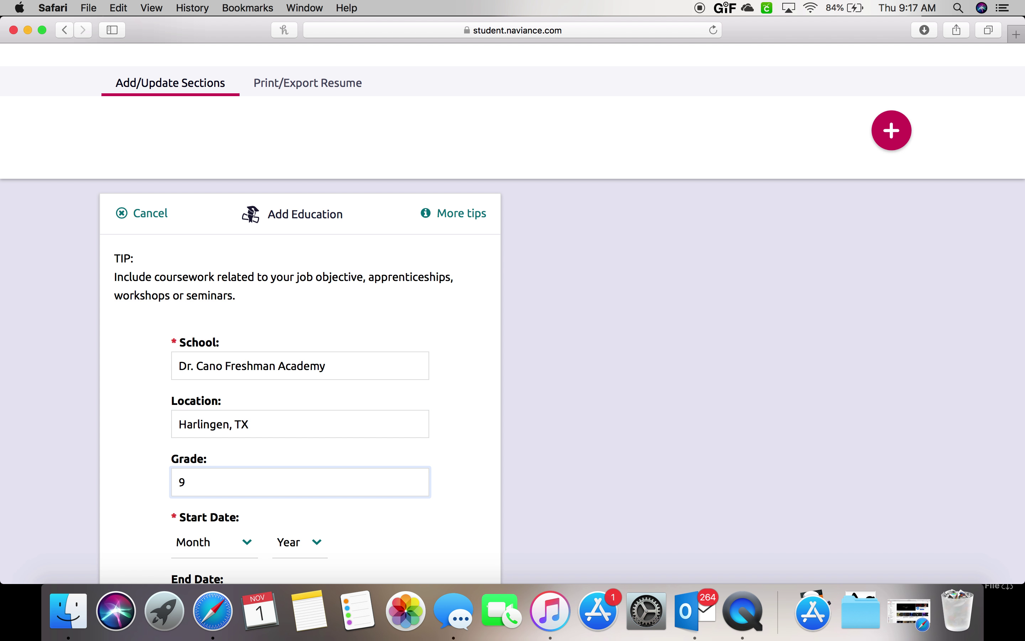
scroll(201, 365, down, 4)
Set the second entry's start date to August 2017.
click(244, 381)
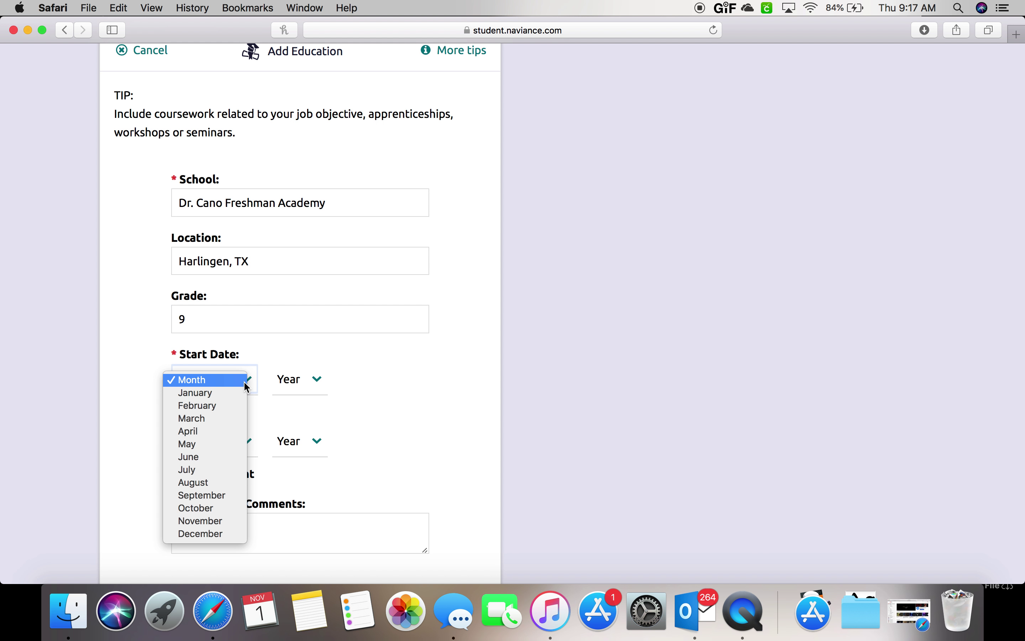
click(208, 482)
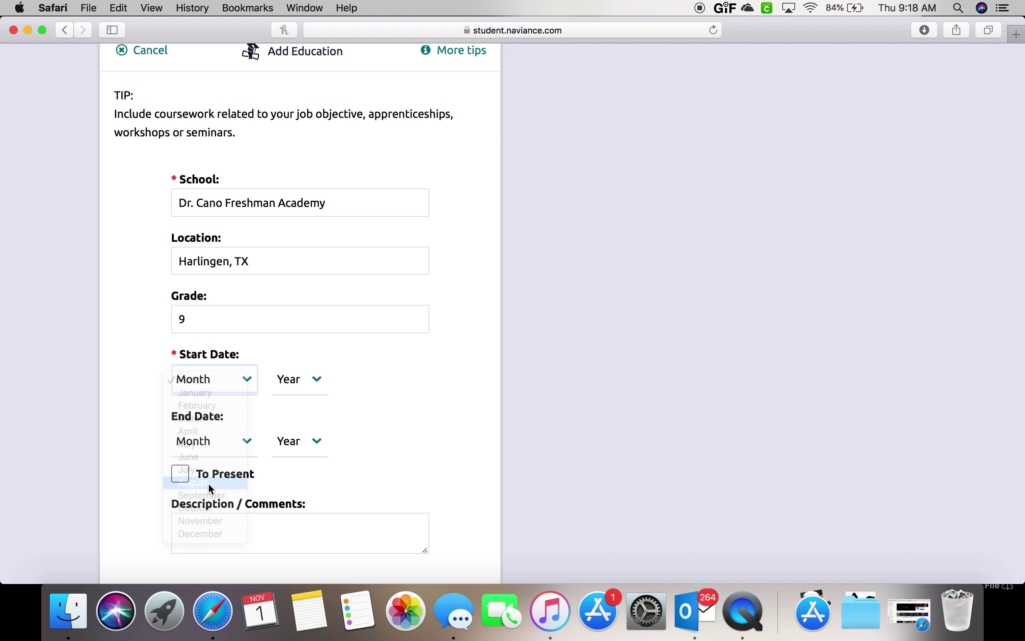
click(320, 383)
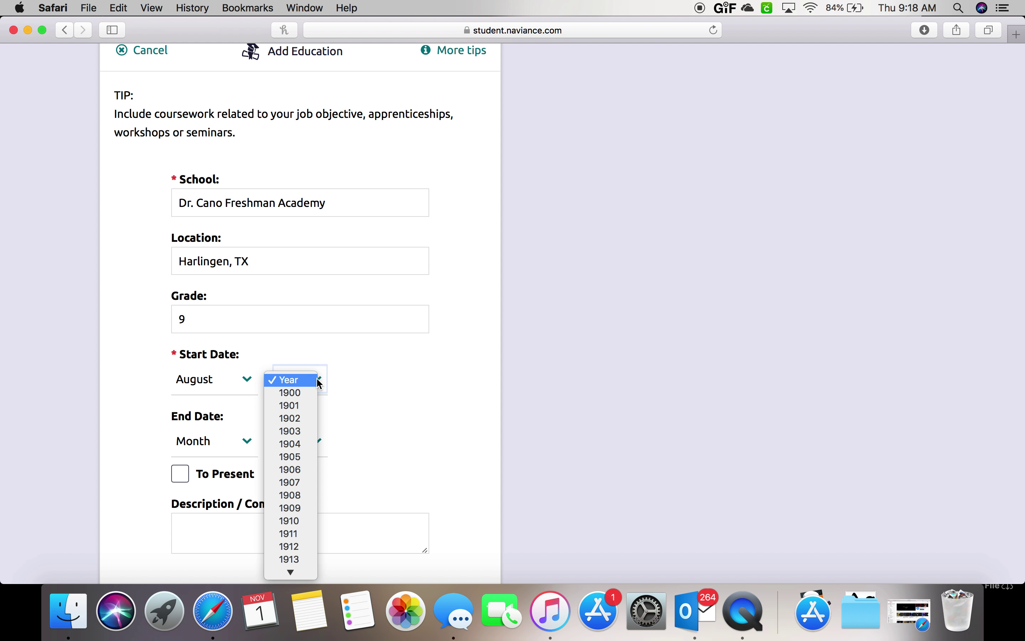
scroll(294, 481, down, 15)
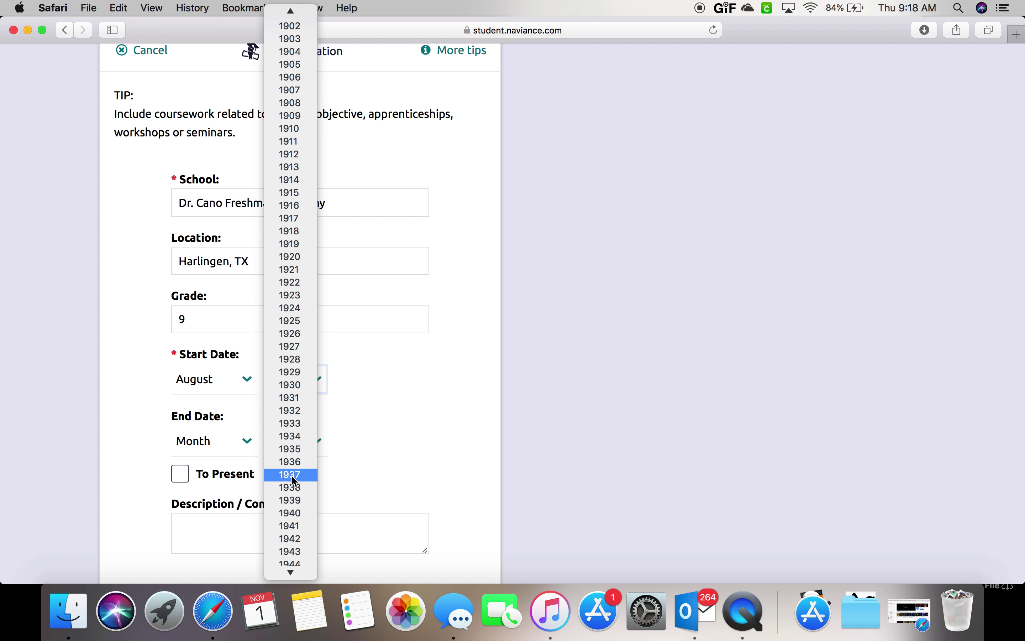
scroll(294, 480, down, 10)
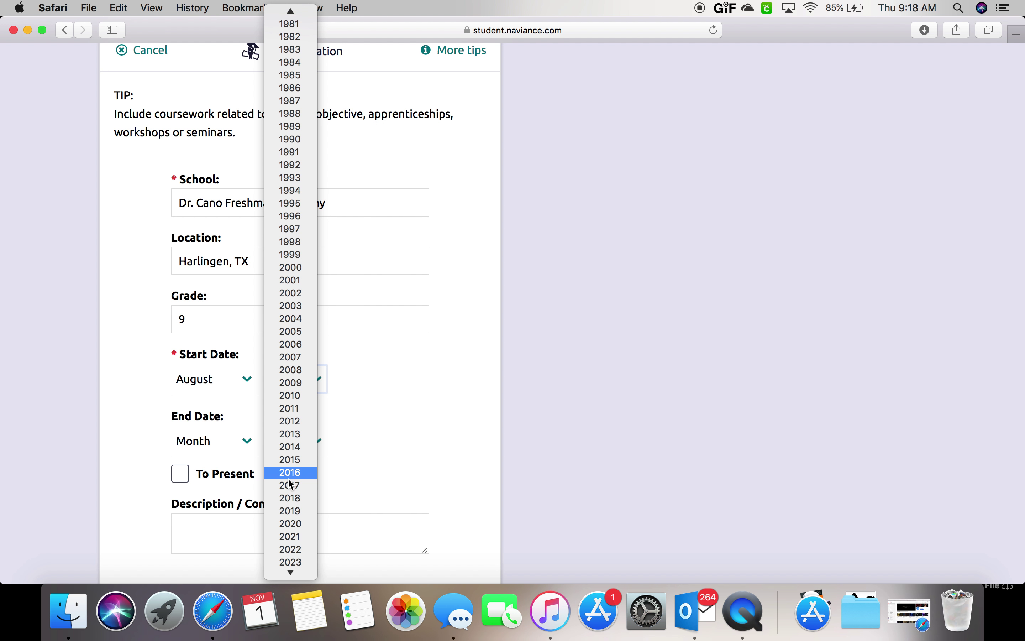
click(289, 485)
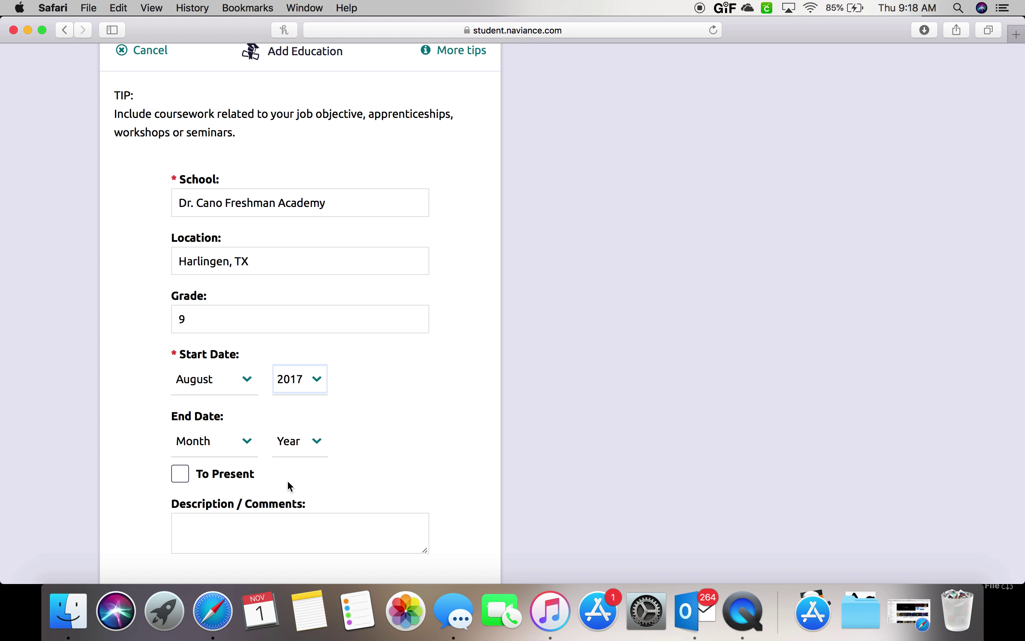
Set the second entry's end date to June 2018.
click(251, 444)
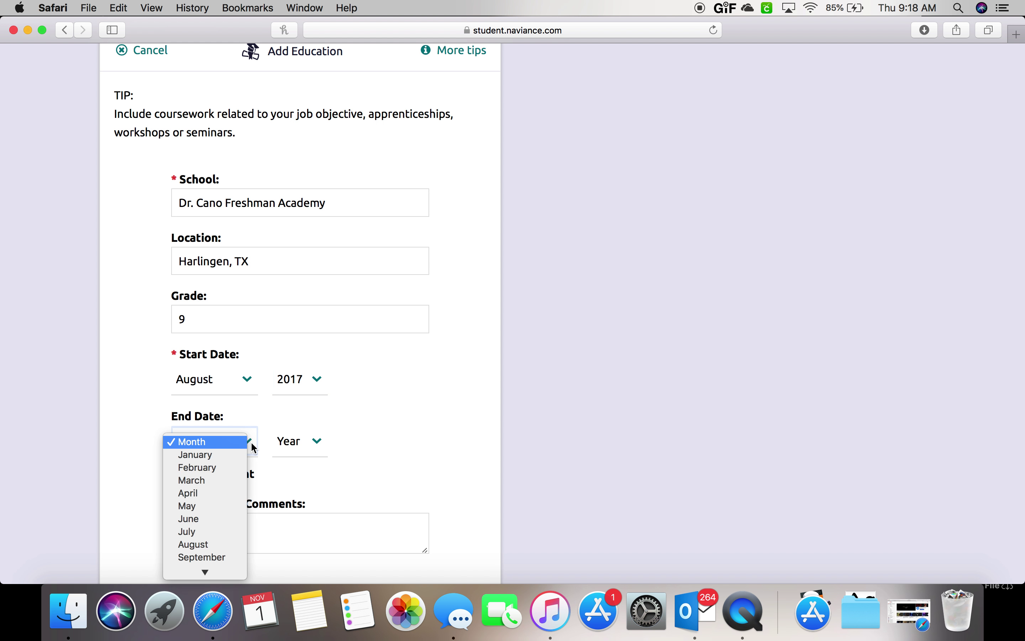
click(209, 526)
click(319, 443)
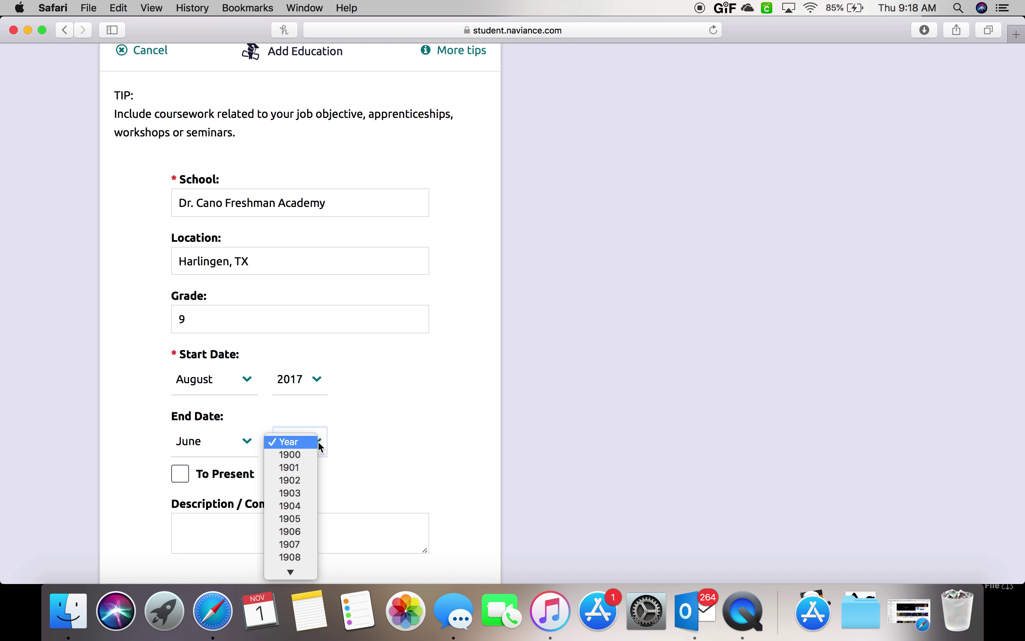
scroll(303, 459, down, 10)
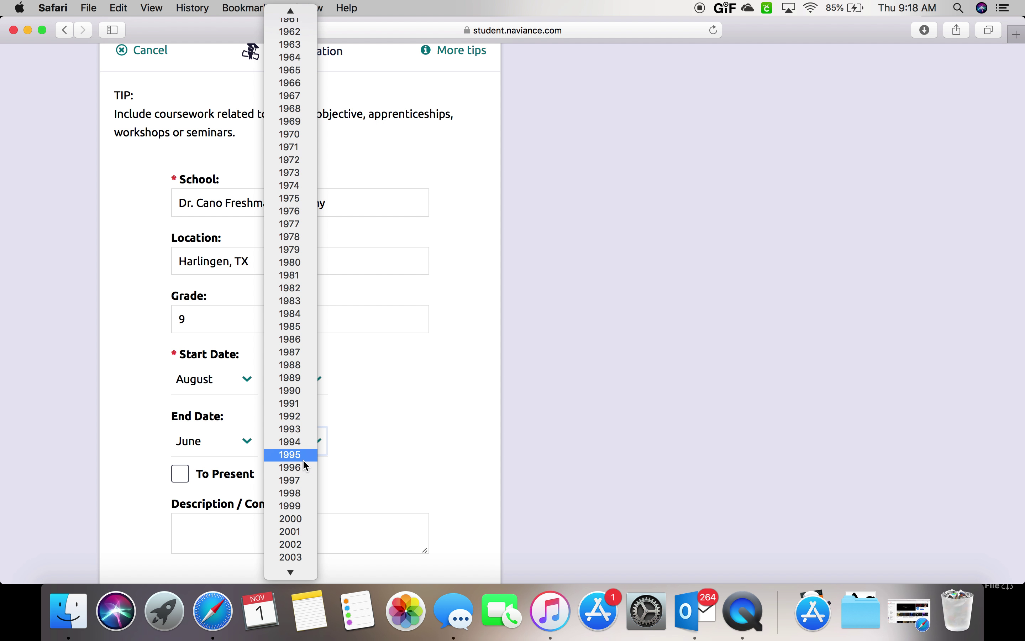
scroll(303, 459, down, 10)
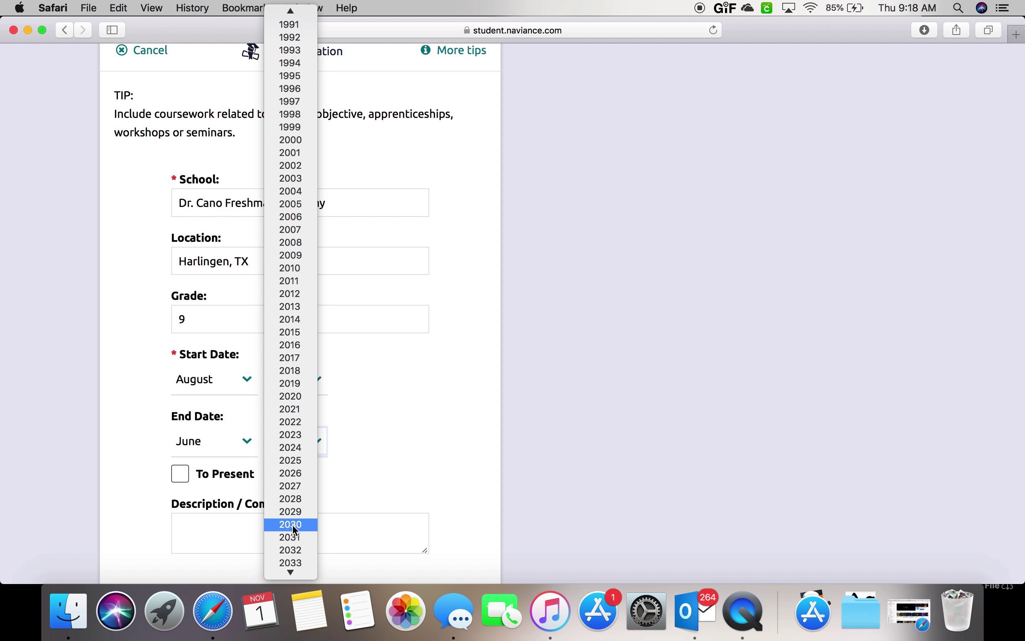
click(294, 370)
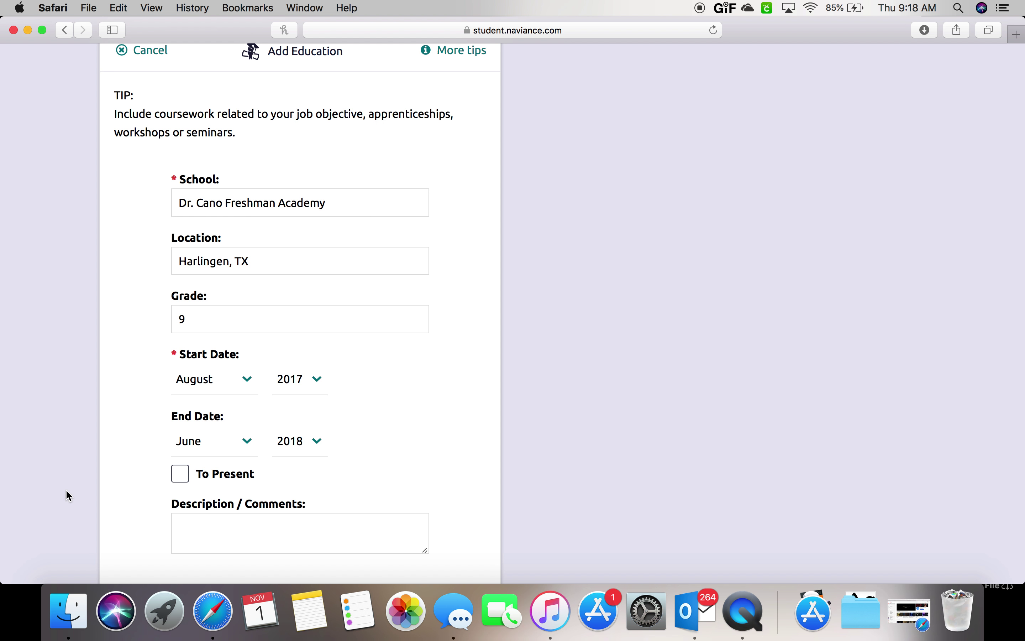
scroll(68, 496, down, 3)
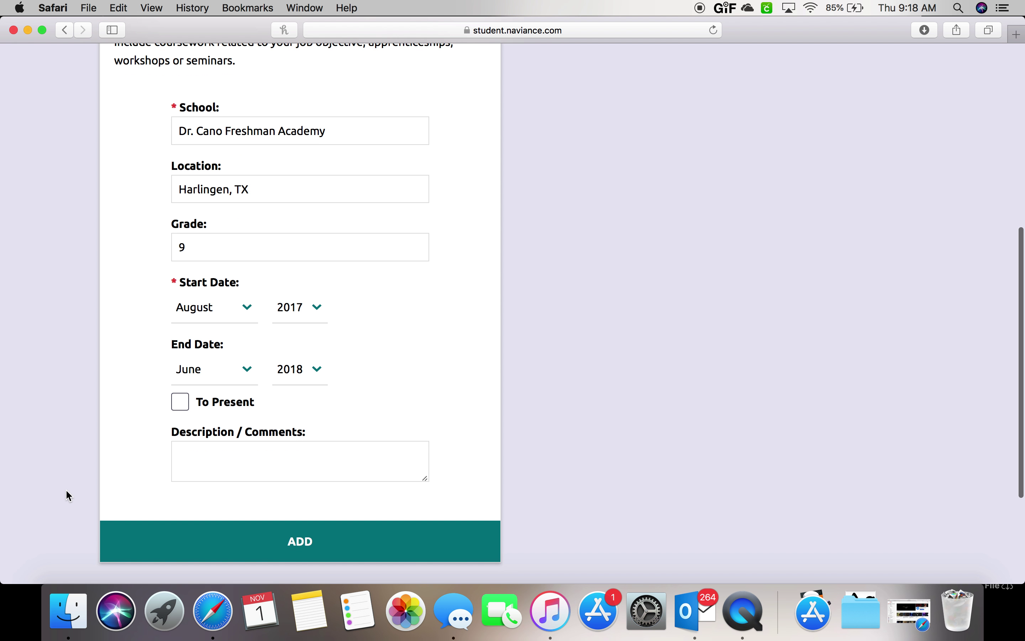
Add the Dr. Cano Freshman Academy entry and return to the top of the Resume page.
click(155, 538)
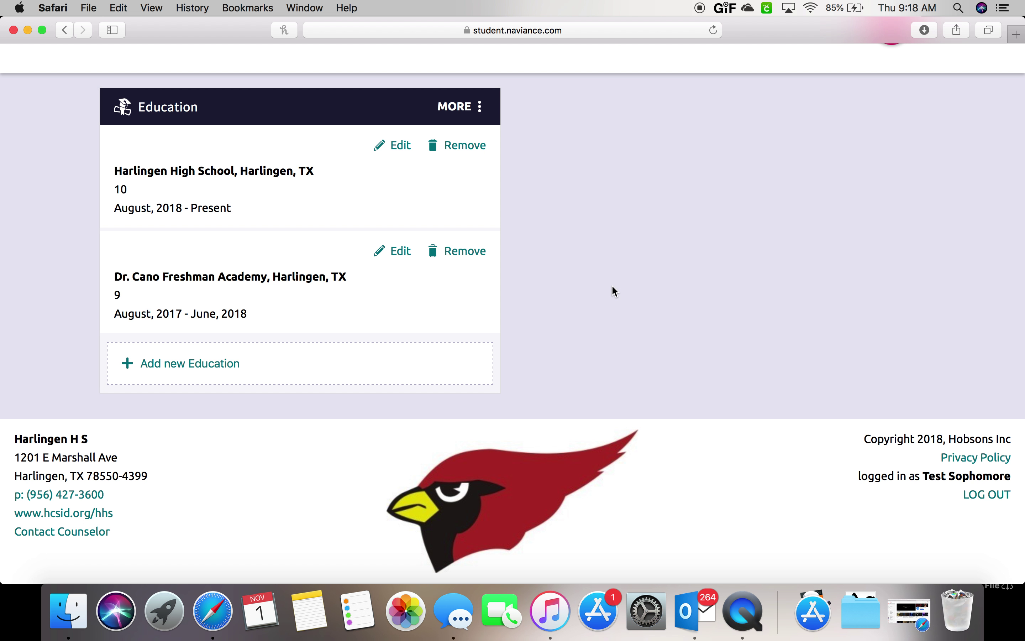
scroll(614, 291, up, 1)
scroll(613, 287, up, 3)
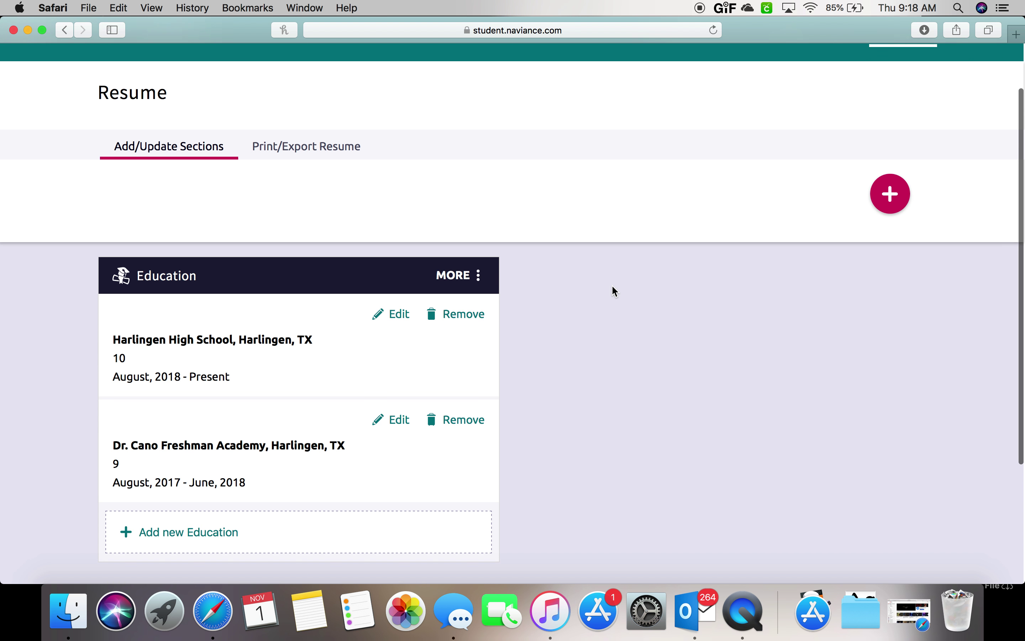
scroll(613, 287, up, 1)
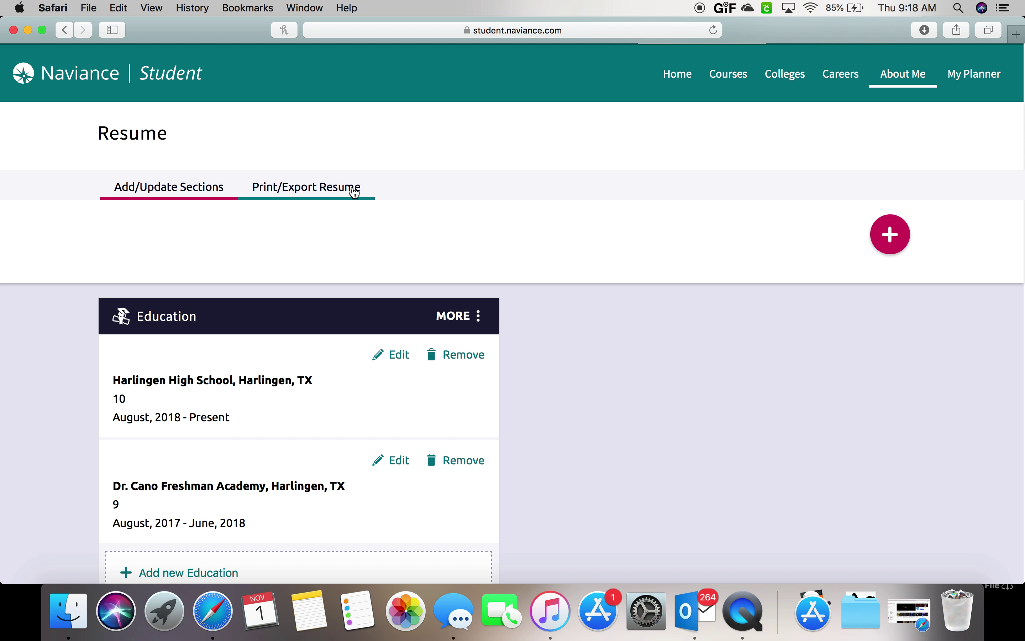
Create a new saved resume named with the student's name on Default Template 1.
click(355, 193)
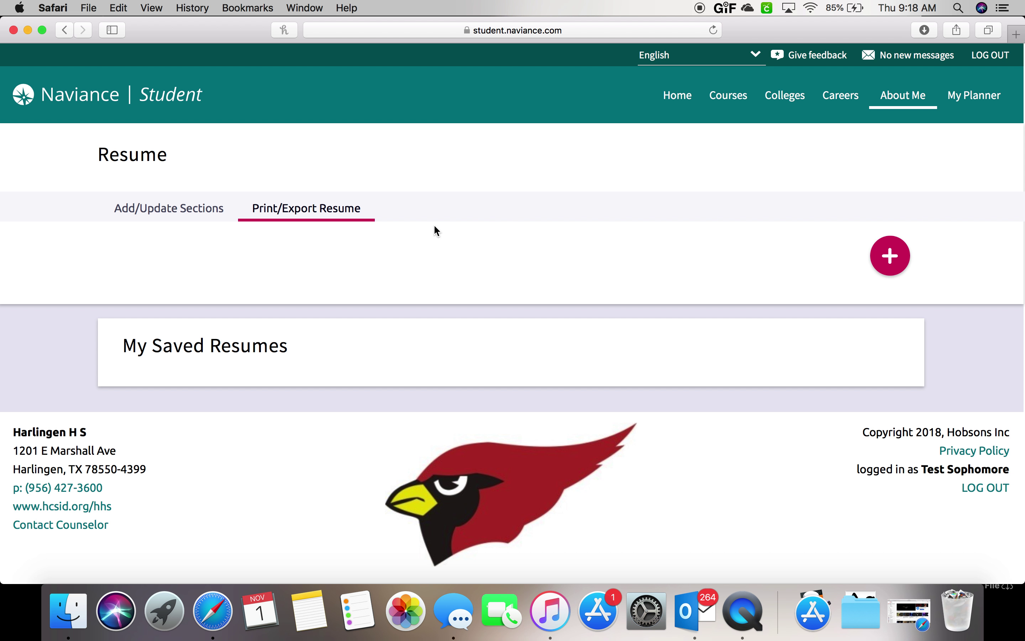
click(885, 263)
scroll(521, 390, down, 2)
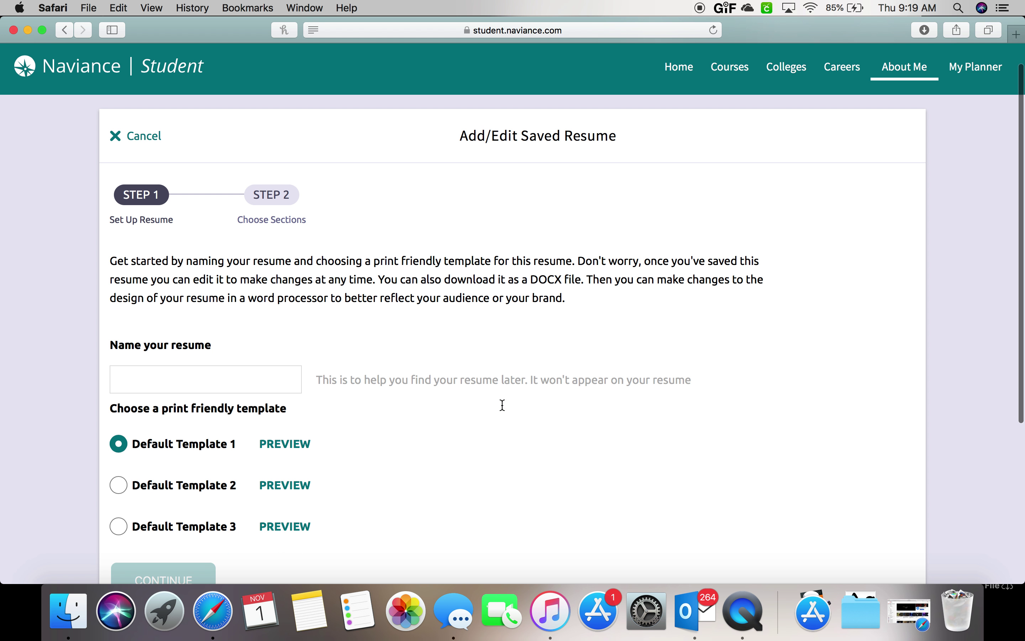
click(270, 371)
text(D.)
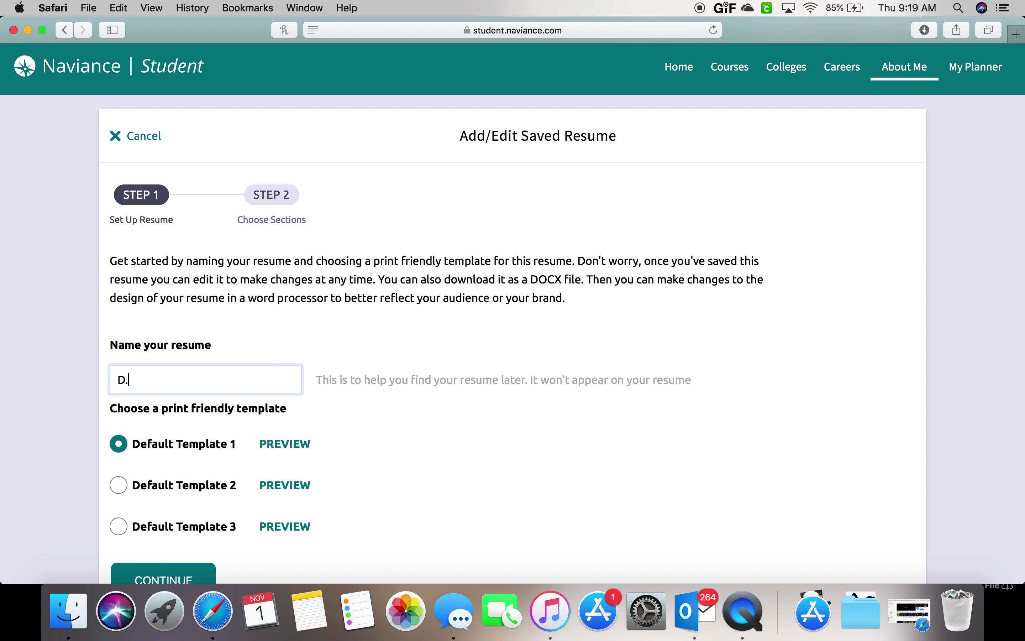
text( Sanchez)
scroll(188, 431, down, 2)
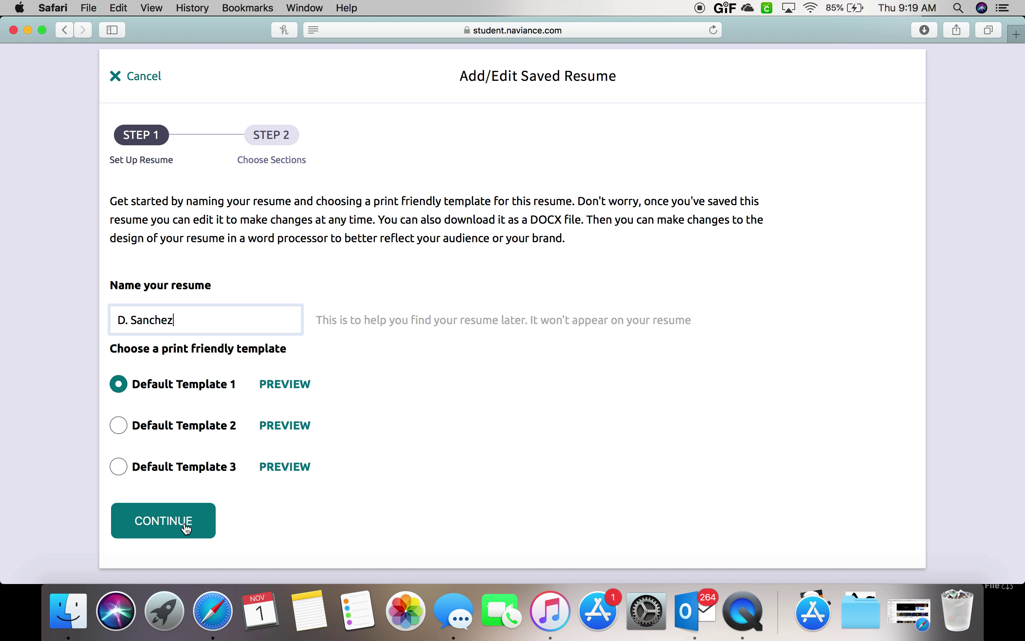
click(174, 529)
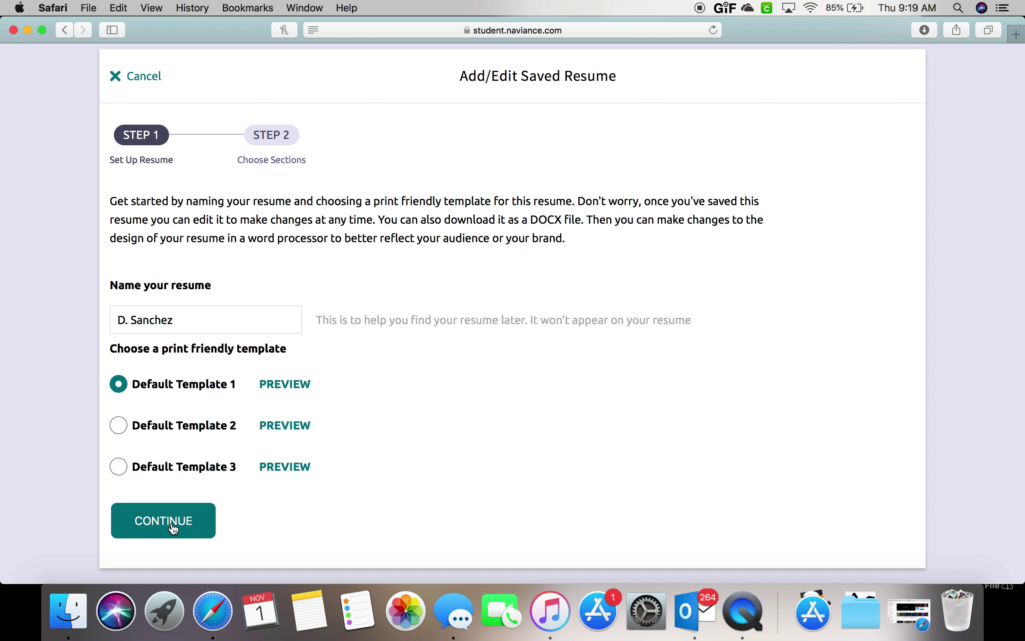
Include the whole Education section with both schools and save the resume.
scroll(174, 529, down, 5)
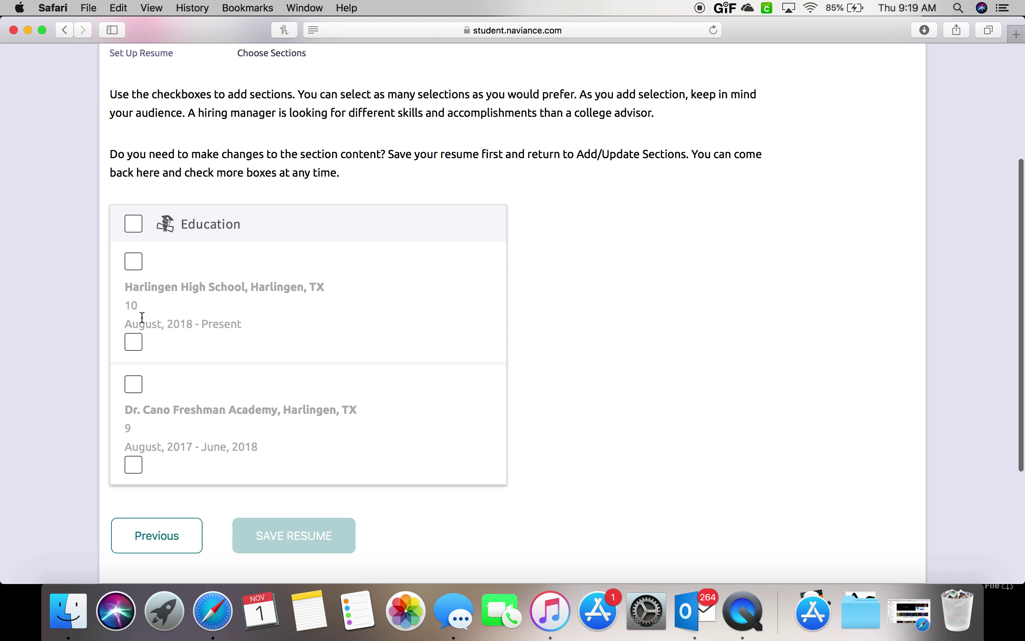
click(134, 222)
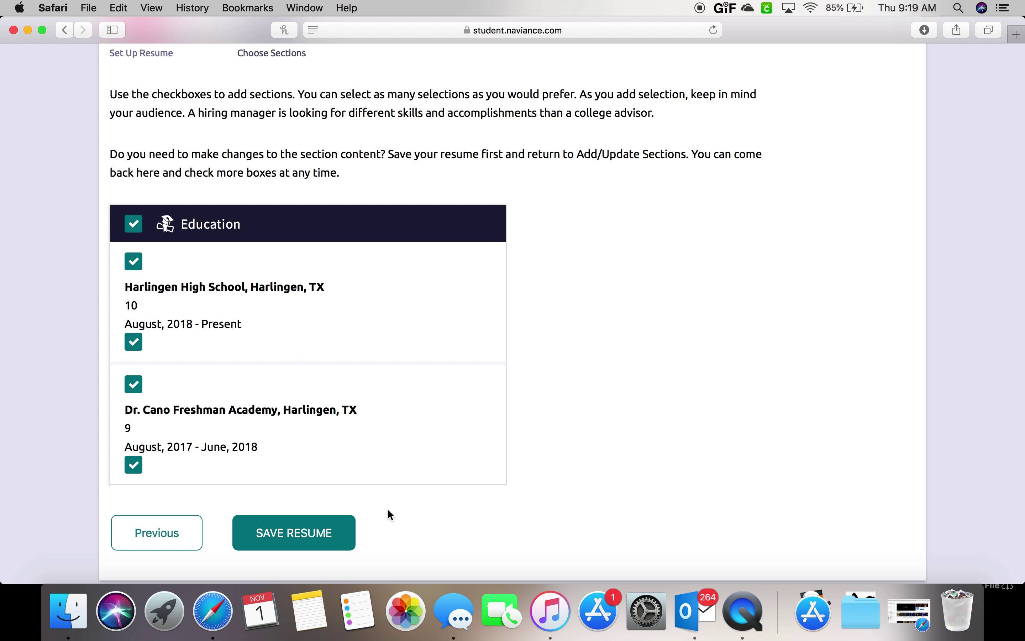
click(331, 539)
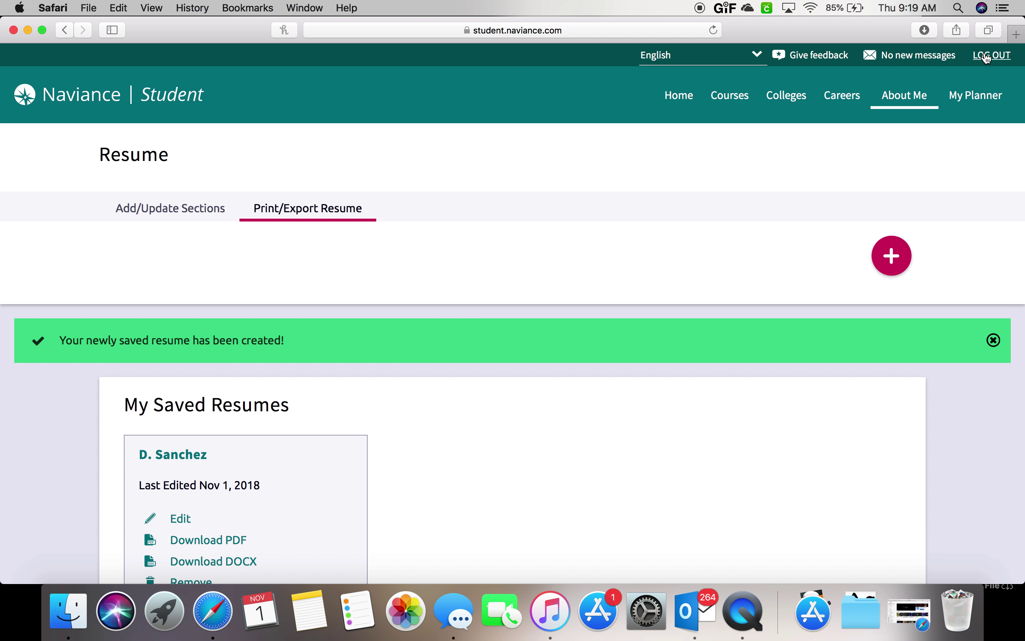
Return to Add/Update Sections, browse the section-type list, and close it without adding a section.
scroll(664, 334, down, 2)
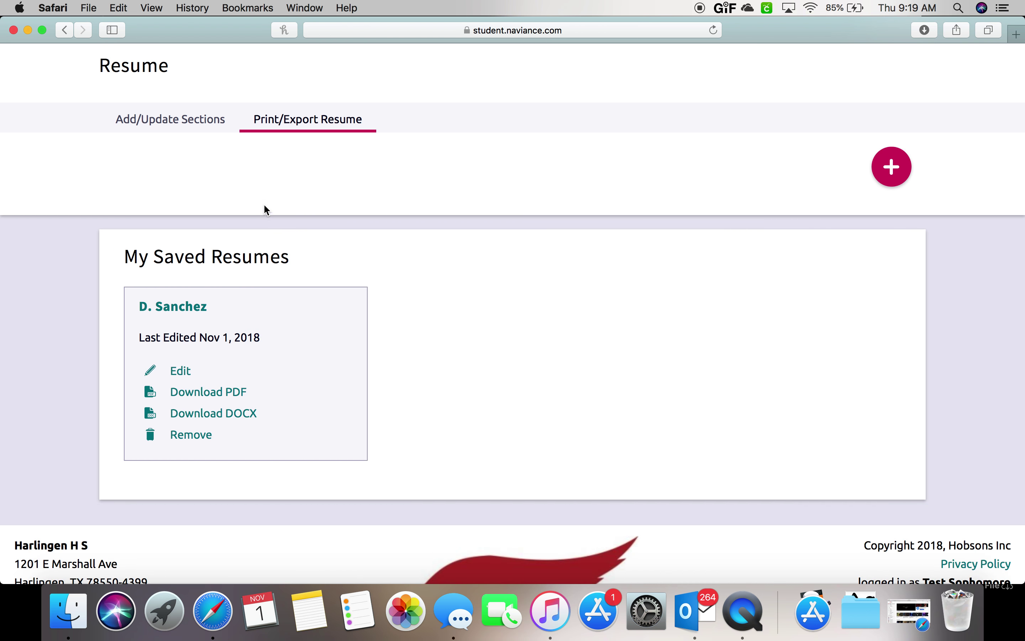
click(201, 123)
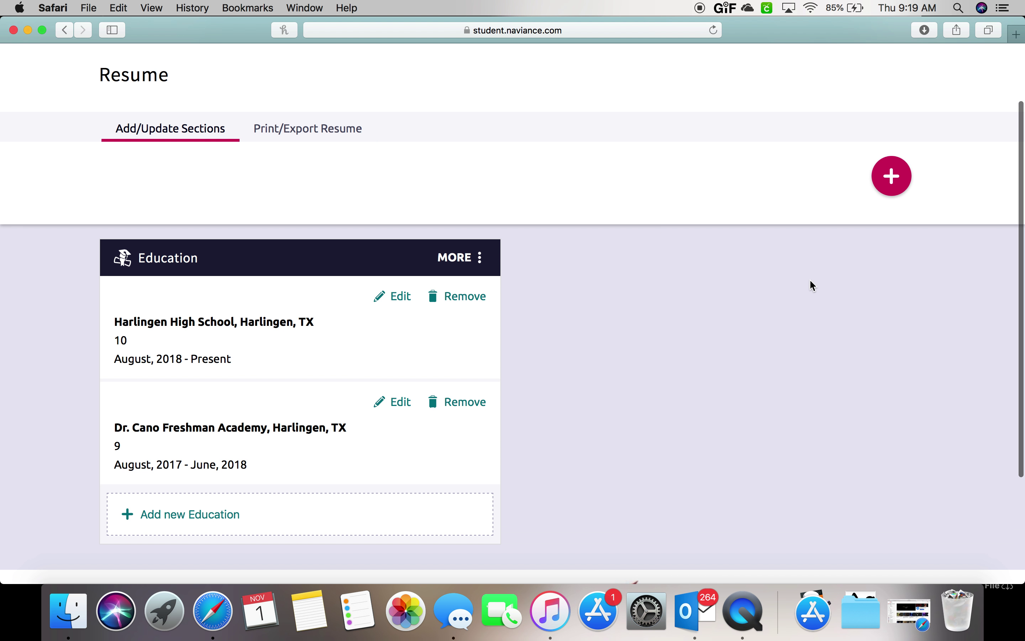
click(892, 177)
scroll(860, 265, down, 3)
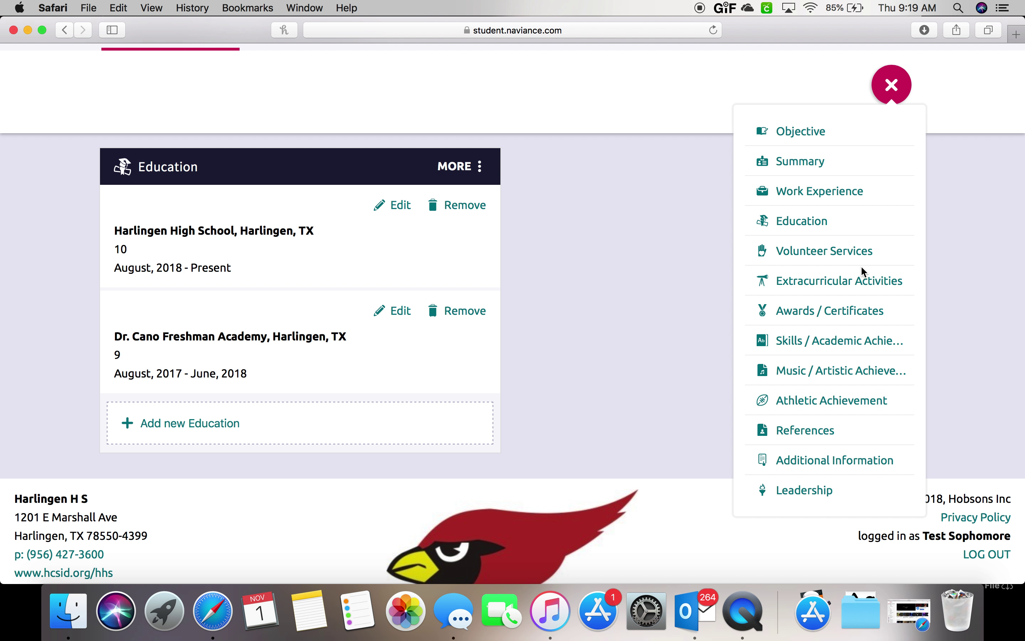
scroll(861, 266, up, 5)
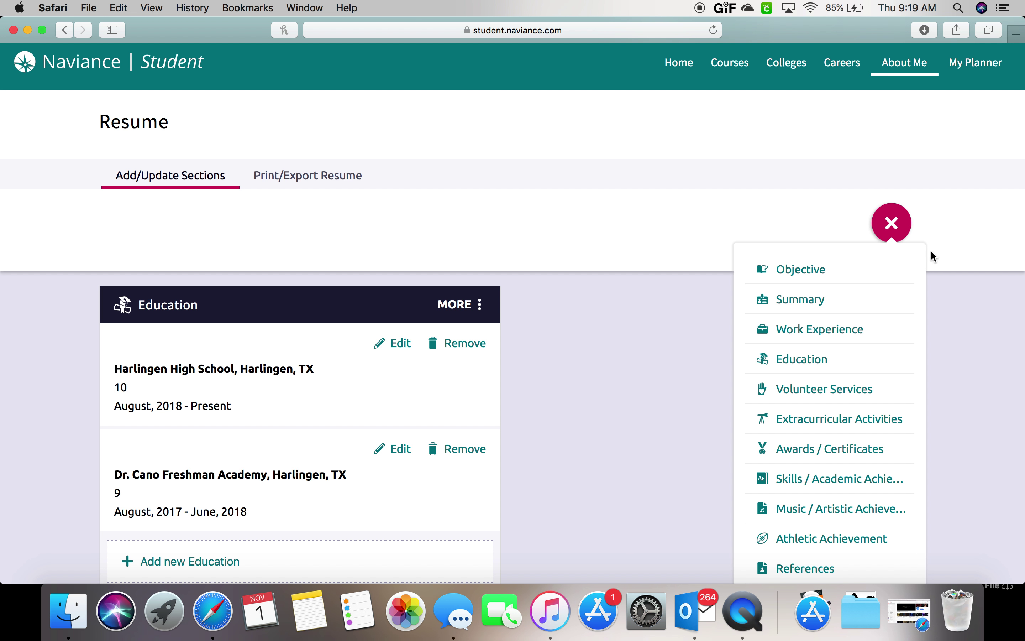
click(902, 232)
scroll(867, 172, up, 2)
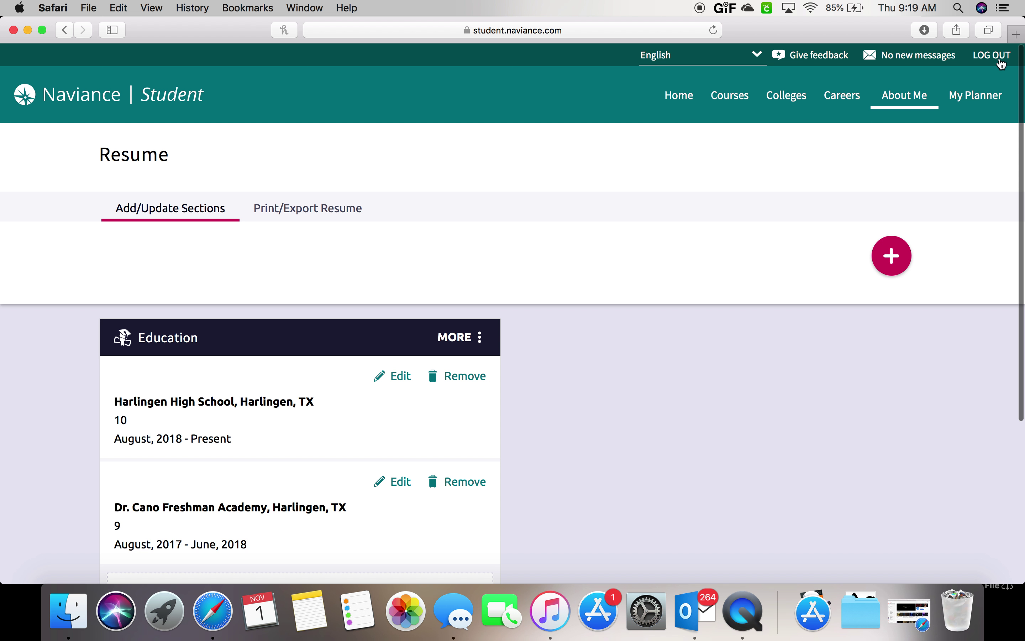